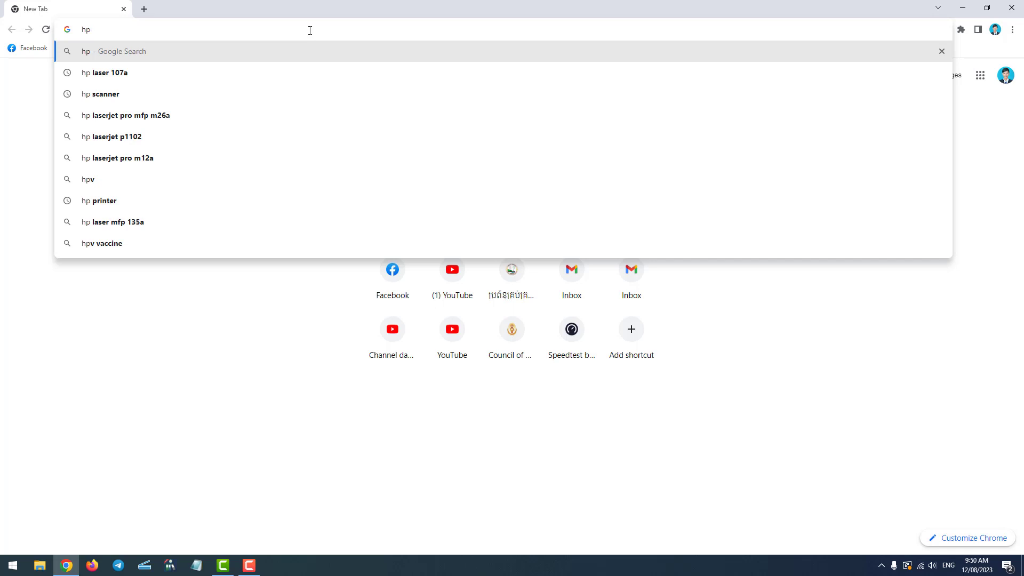
Search Google for "hp laserjet p1102w".
type("las")
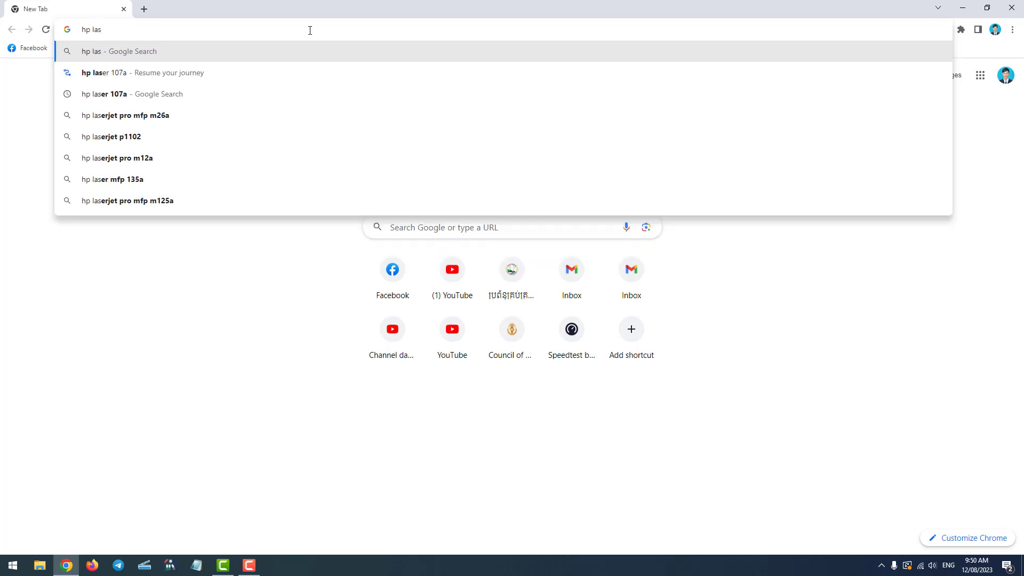
type("erjet ")
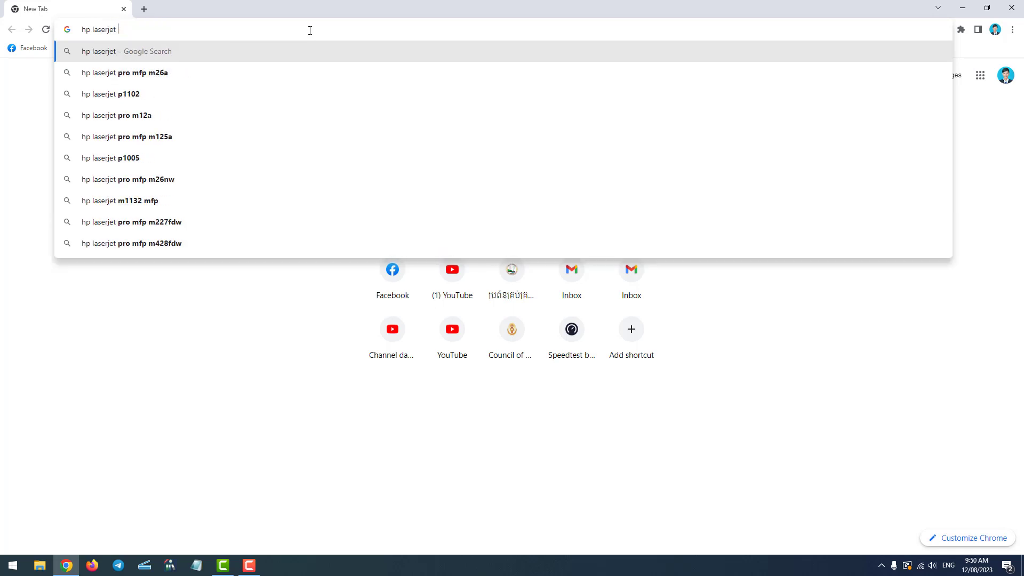
type("p")
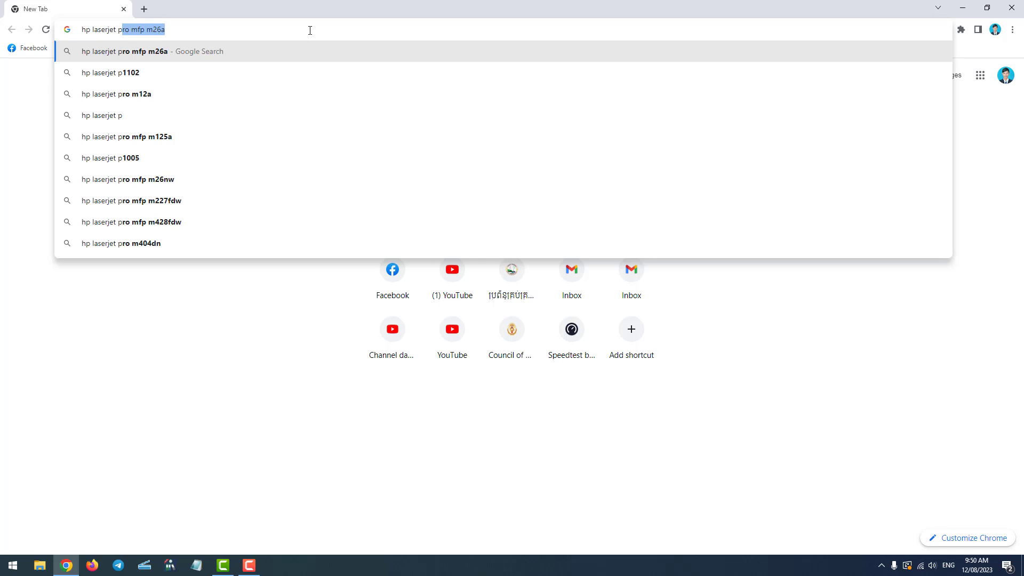
type("110")
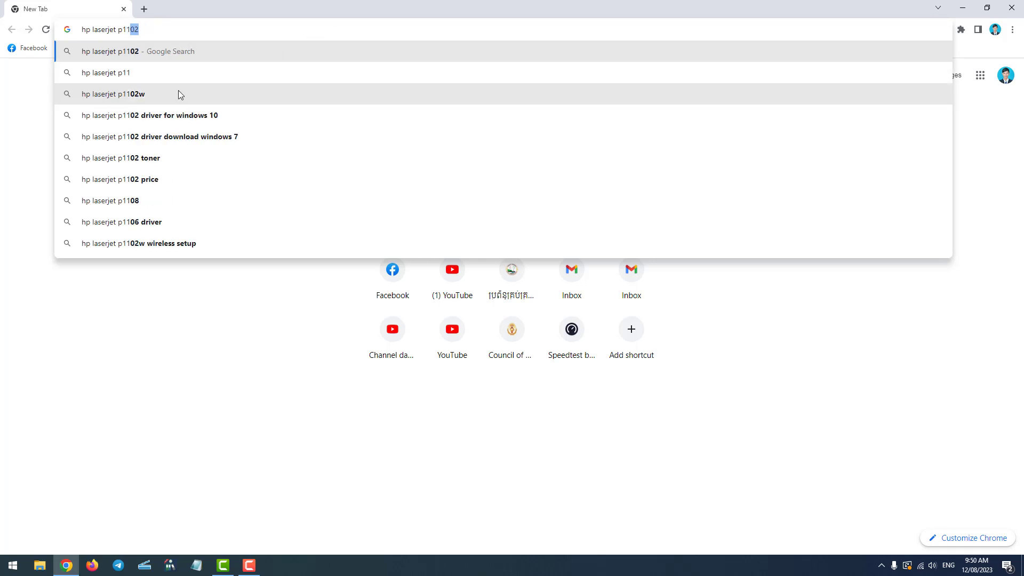
left_click(156, 98)
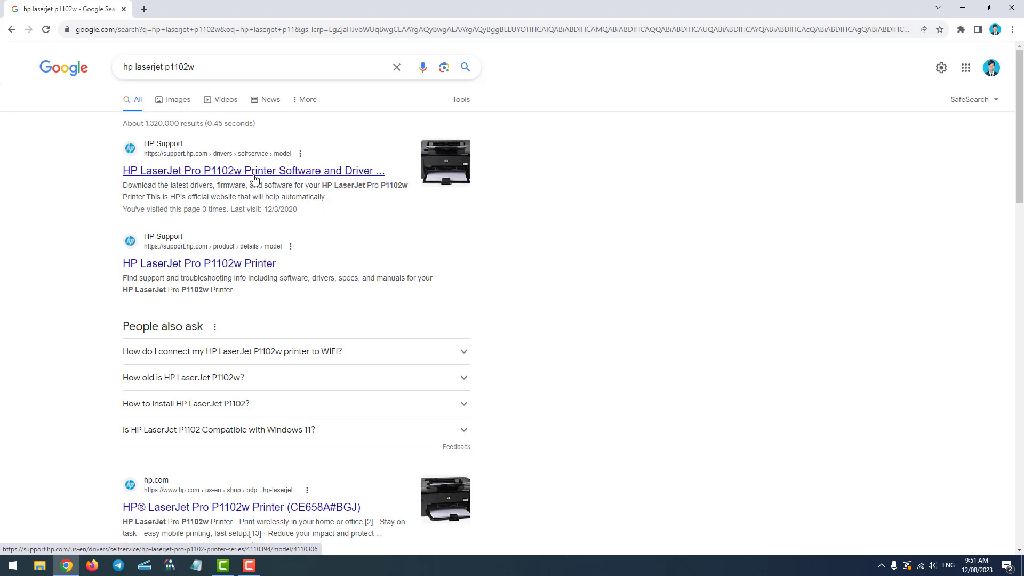
Download the recommended HP LaserJet Pro P1100, P1560, P1600 Series Full Feature Software and Driver from the HP Support driver page.
left_click(329, 176)
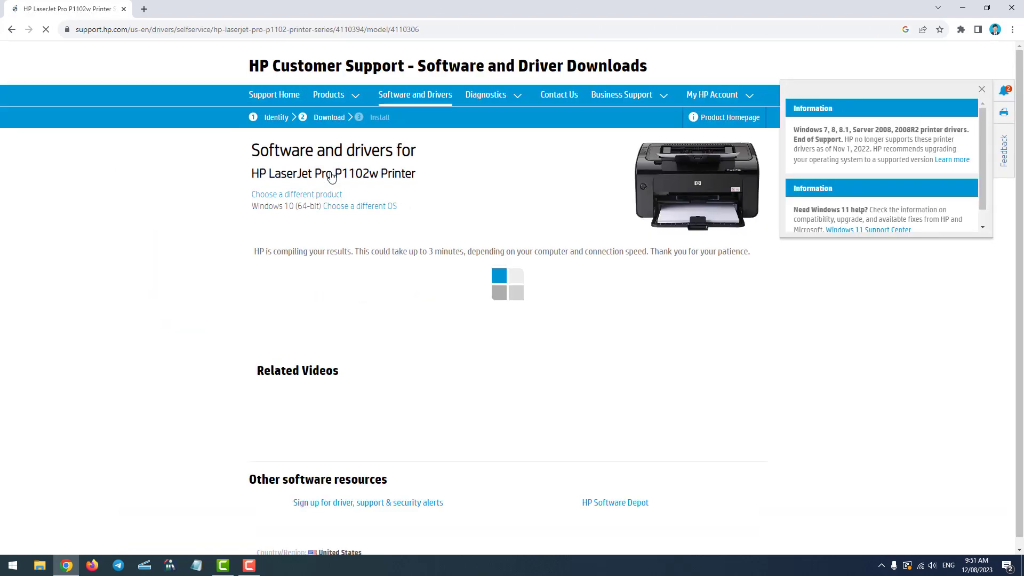
scroll(601, 281, "down", 2)
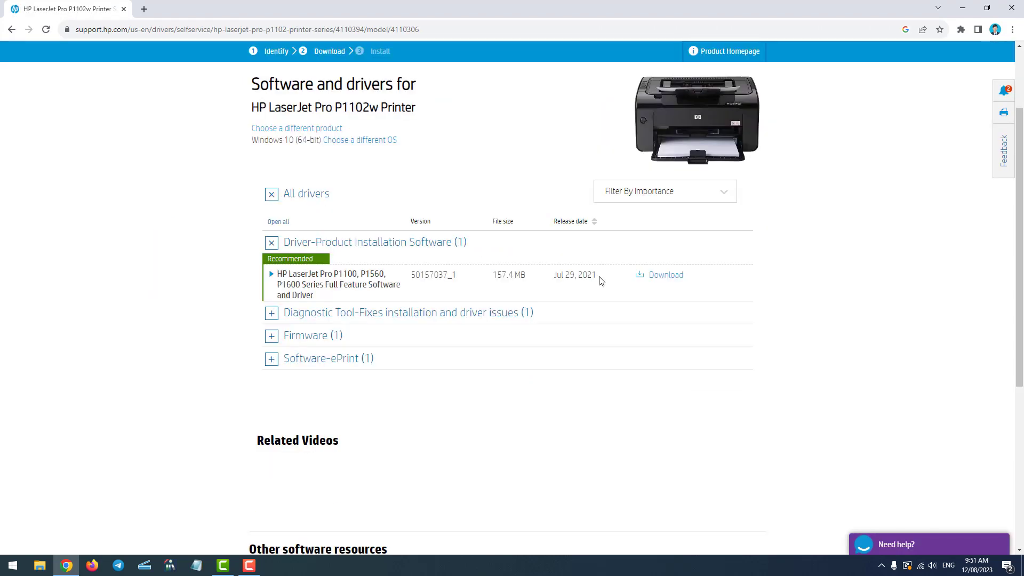
left_click(660, 281)
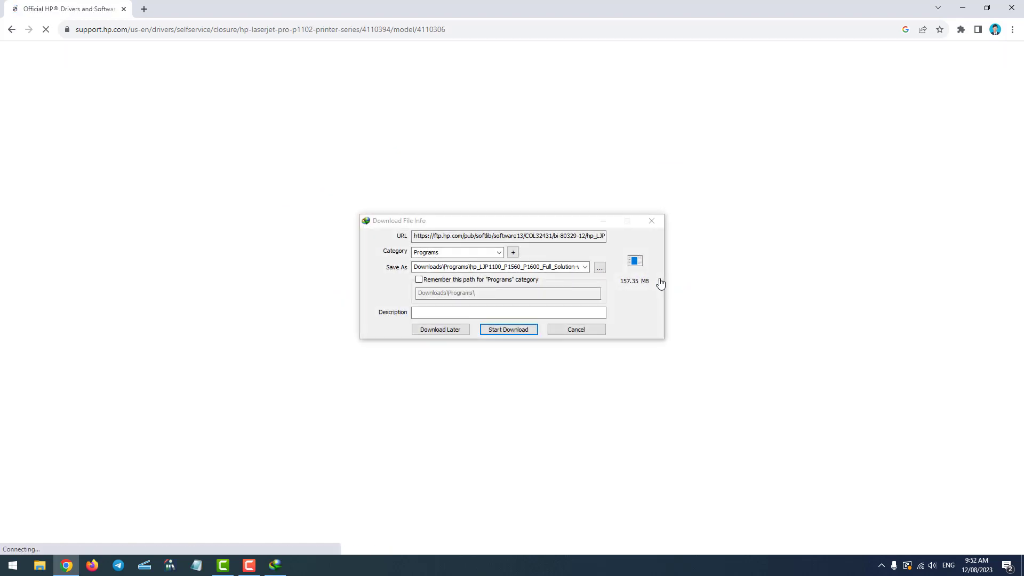
left_click(508, 332)
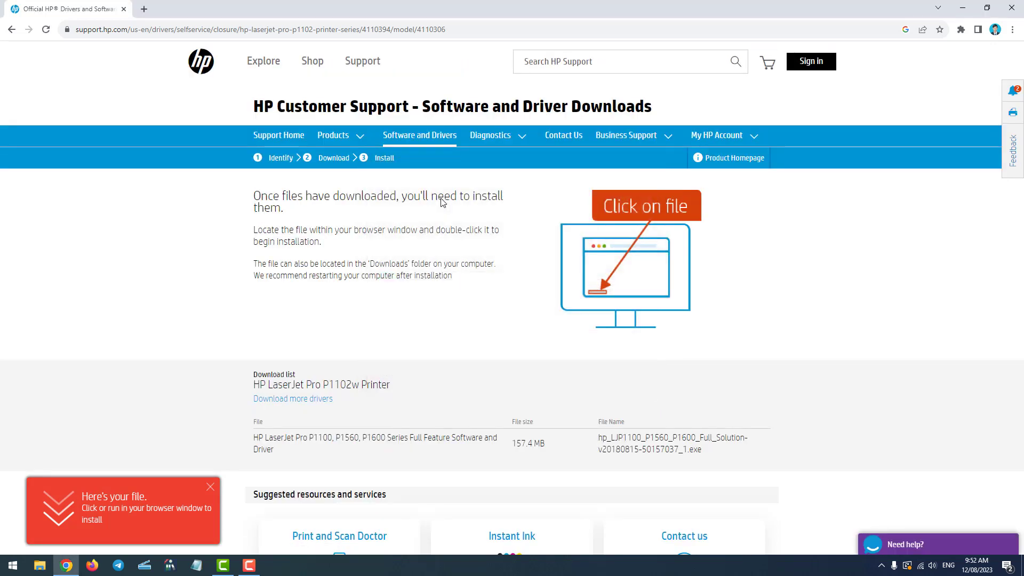
left_click(40, 571)
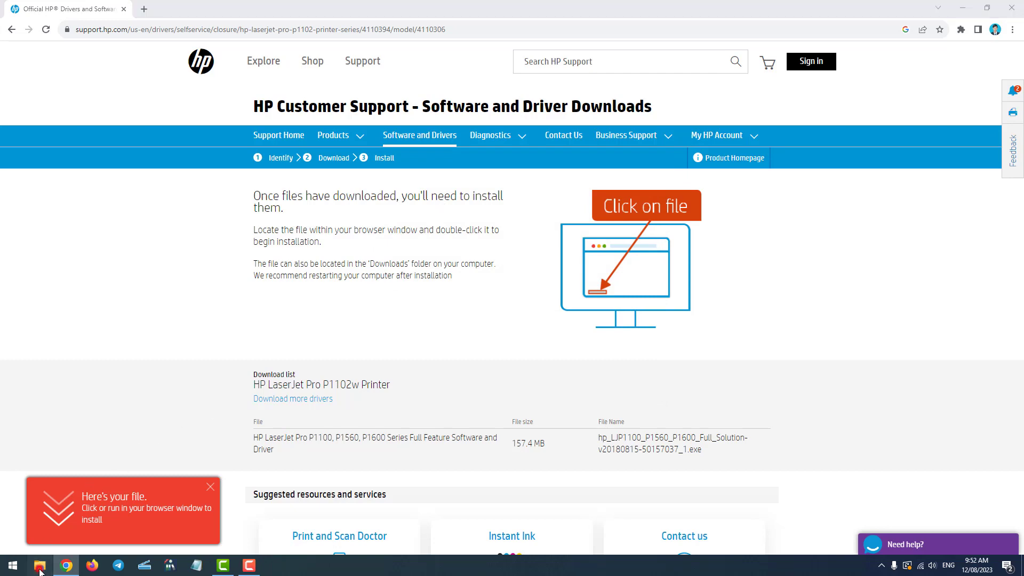
left_click(44, 88)
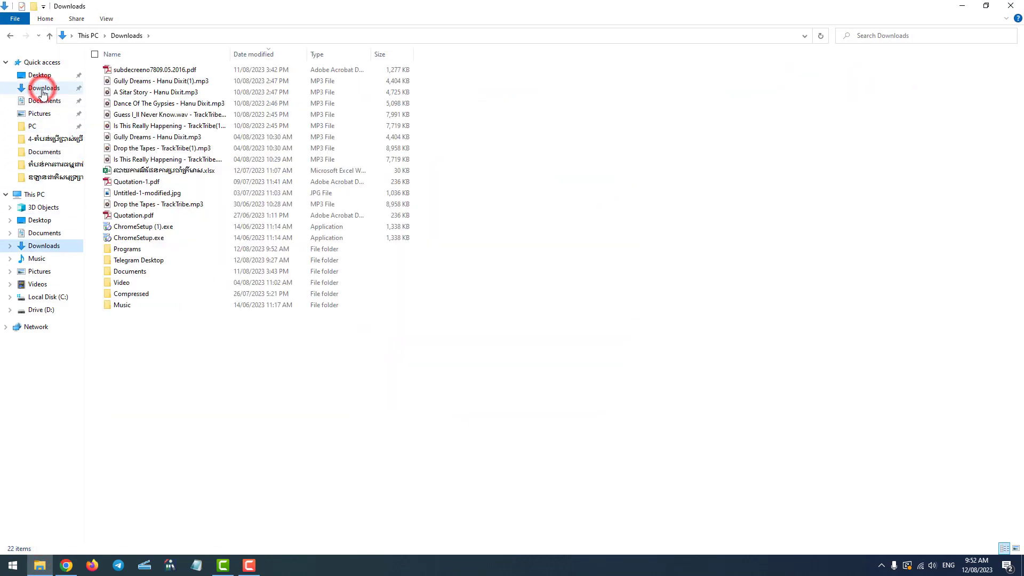
double_click(131, 250)
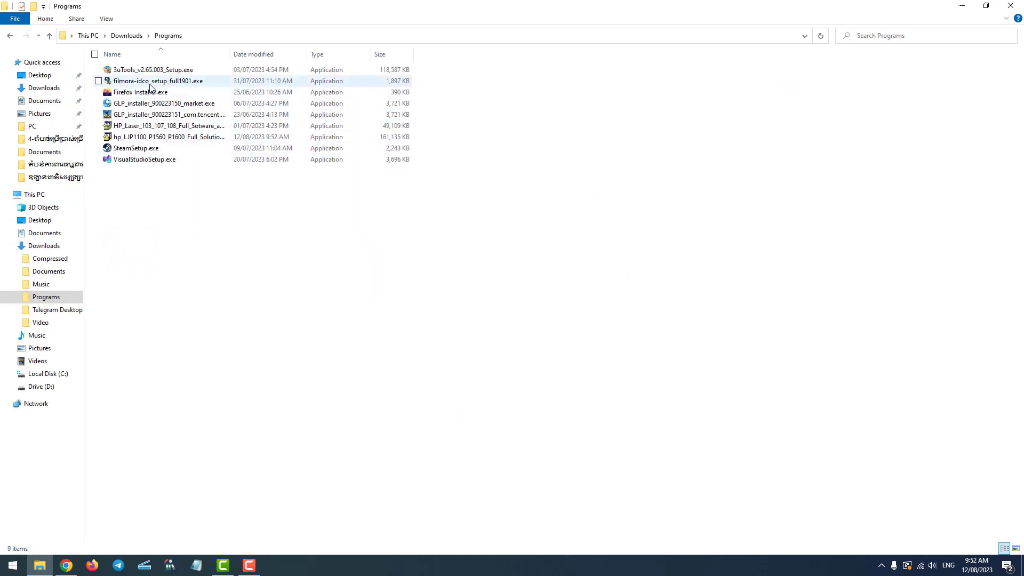
double_click(235, 57)
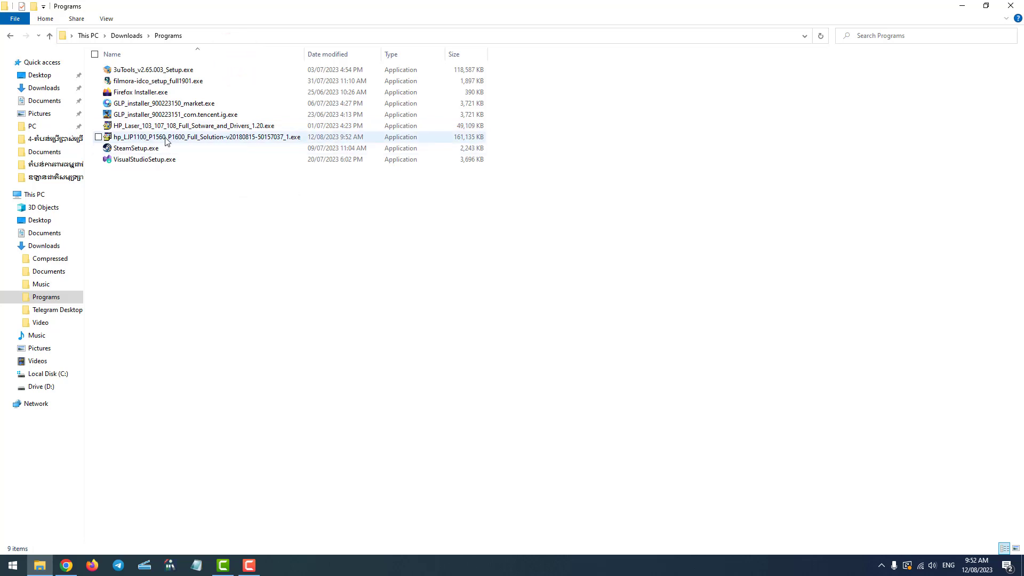
double_click(238, 138)
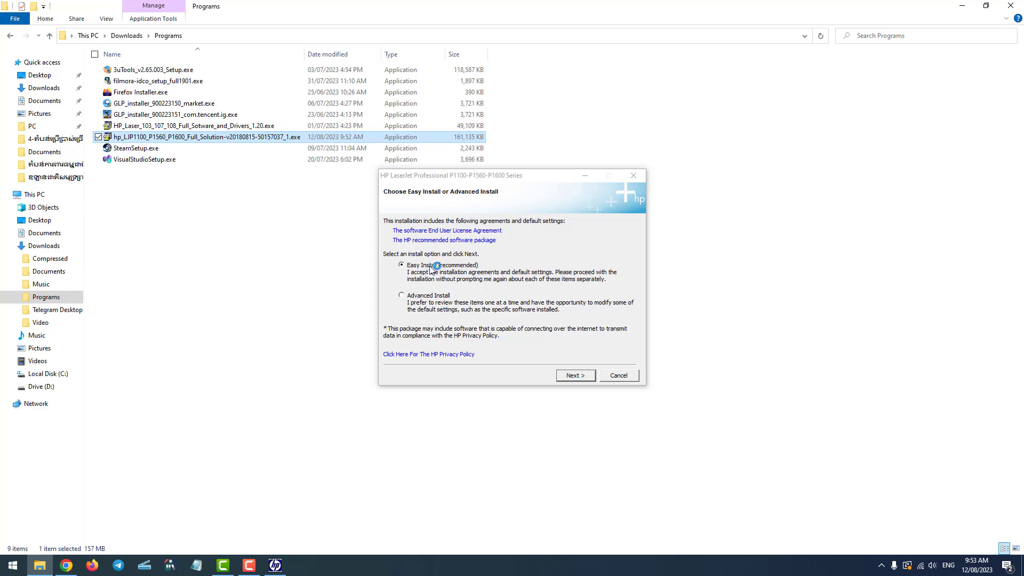
Start the Easy Install for the HP LaserJet Professional P1100w Series, configured to print using USB.
left_click(570, 376)
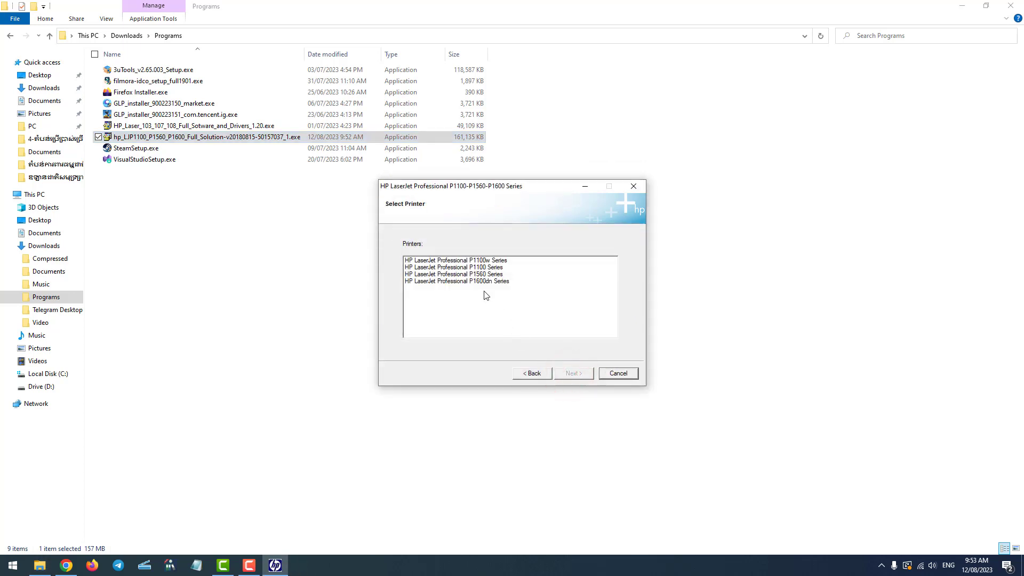
left_click(500, 261)
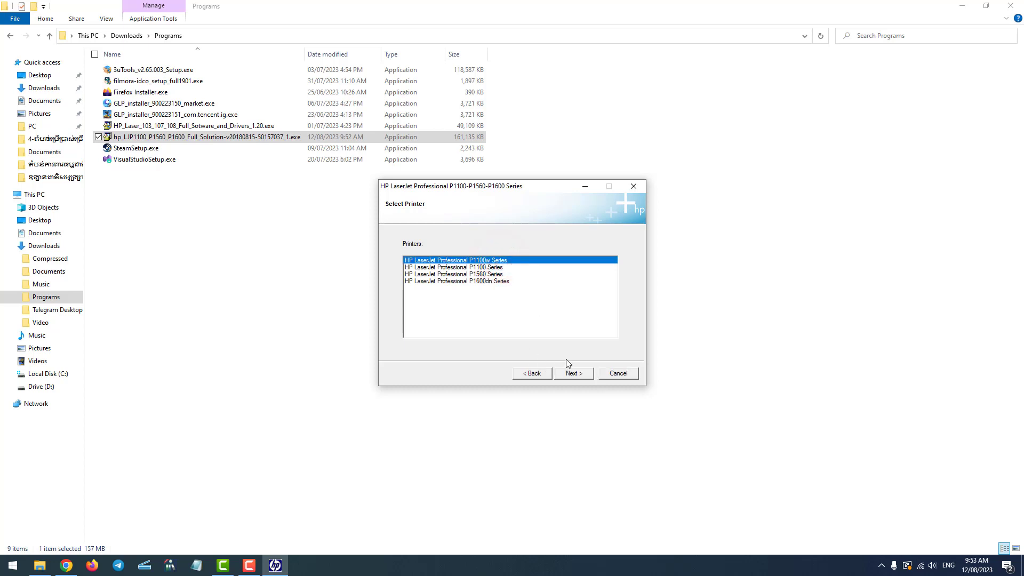
left_click(575, 373)
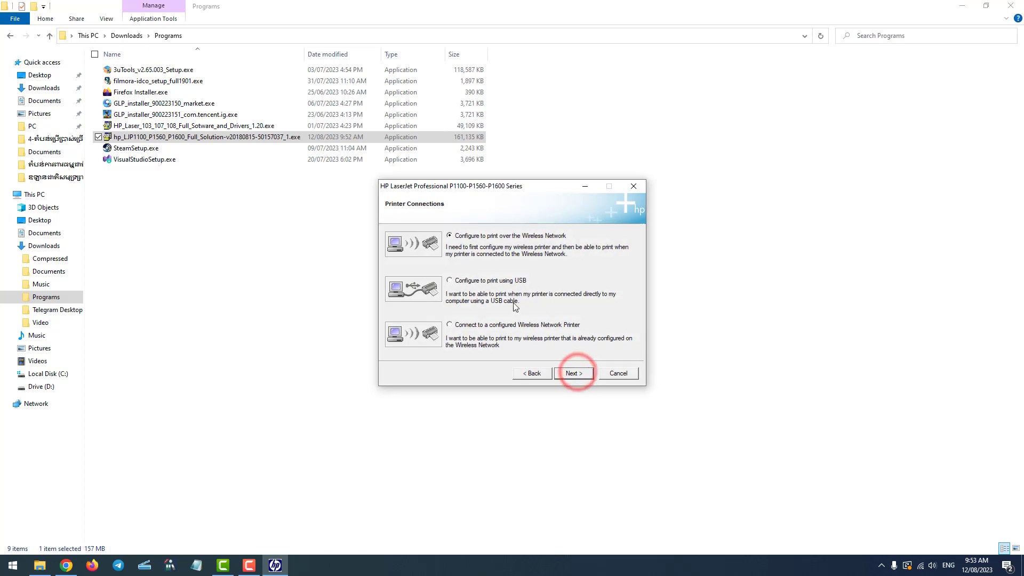
left_click(452, 280)
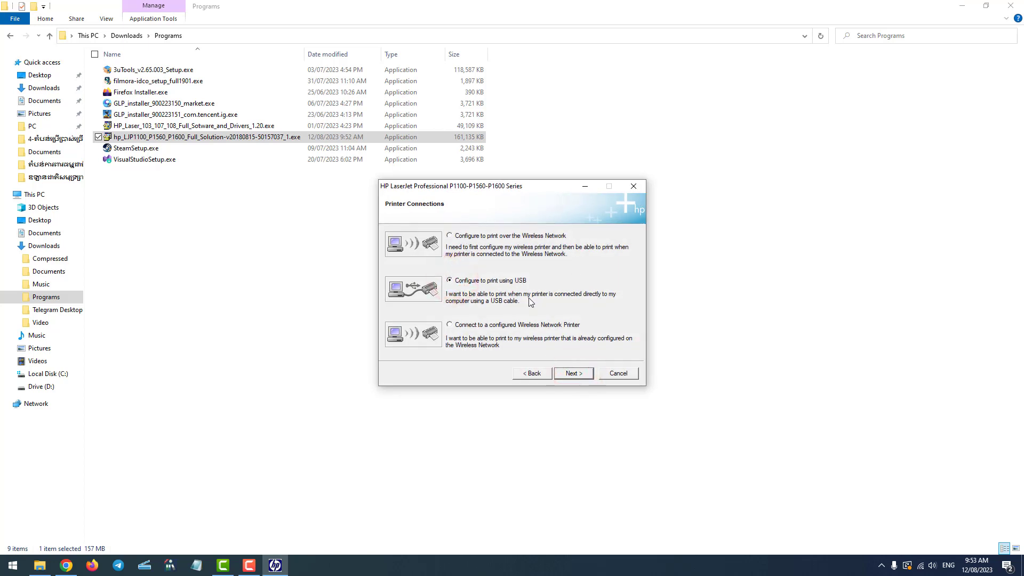
left_click(567, 375)
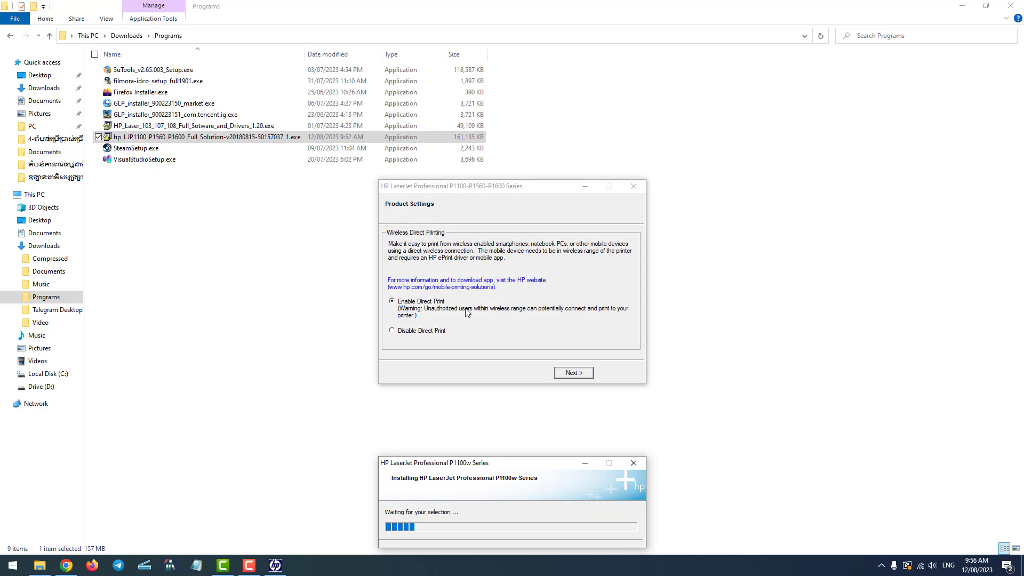
Disable Direct Print in the wireless direct printing settings and continue the installation.
left_click(401, 331)
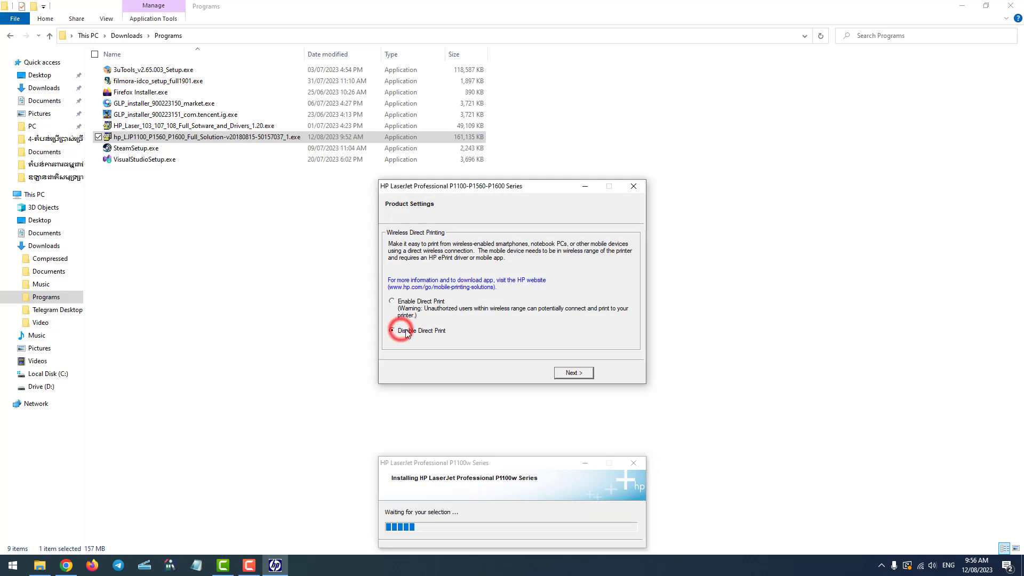
left_click(581, 373)
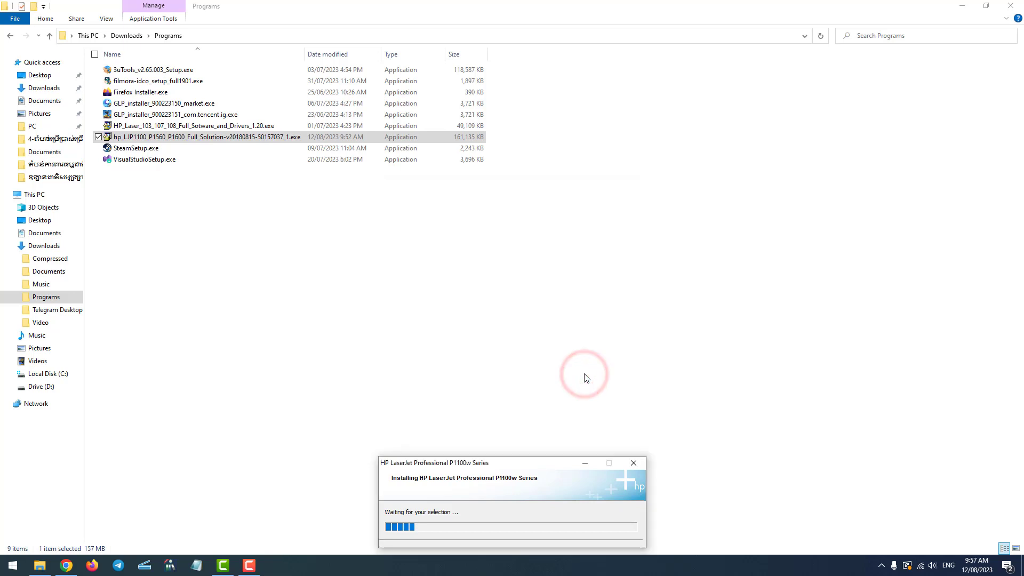
left_click(513, 460)
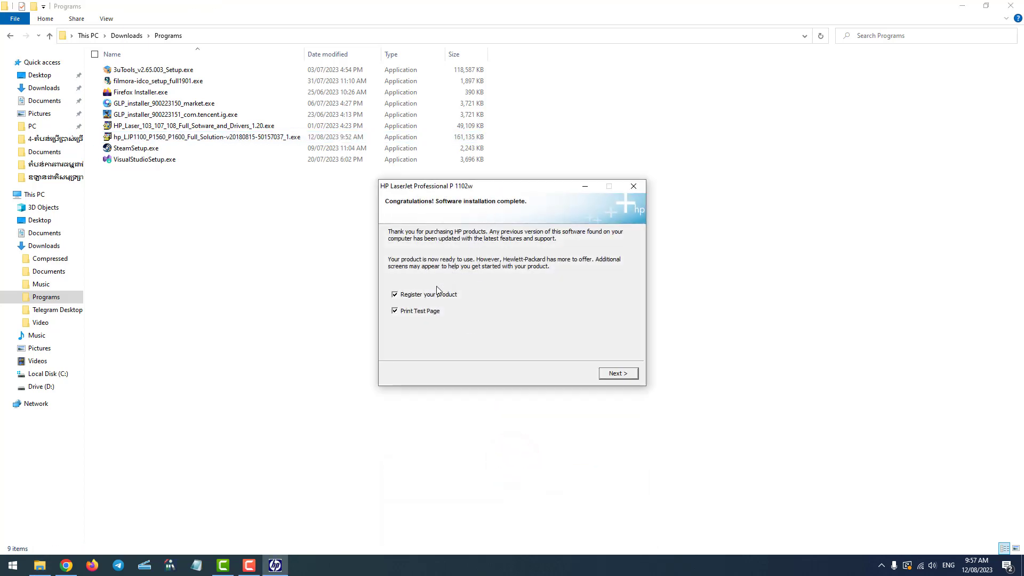
Finish the installer with a test page but without product registration or ePrint setup, and reboot the computer.
left_click(394, 296)
left_click(602, 376)
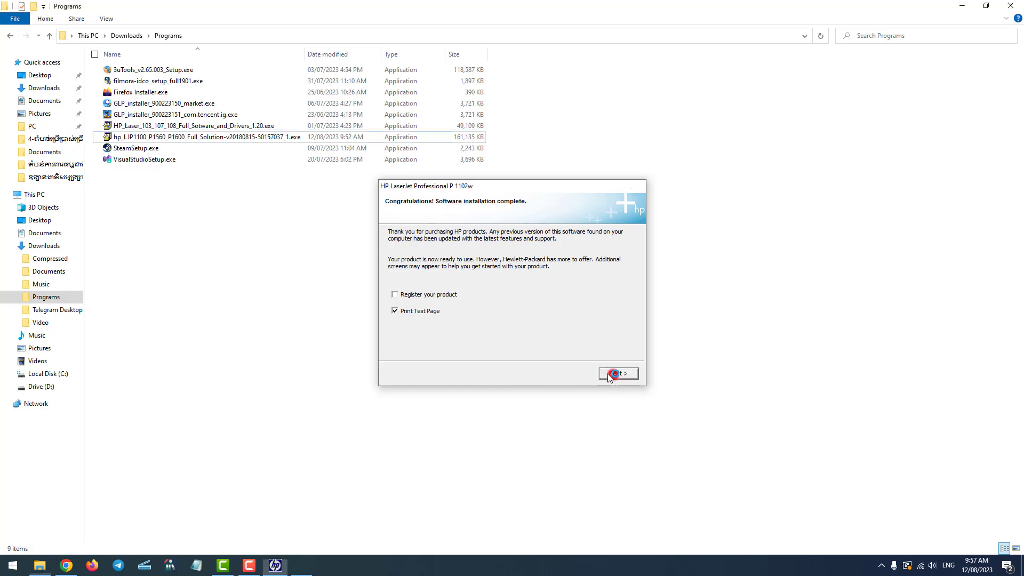
left_click(619, 374)
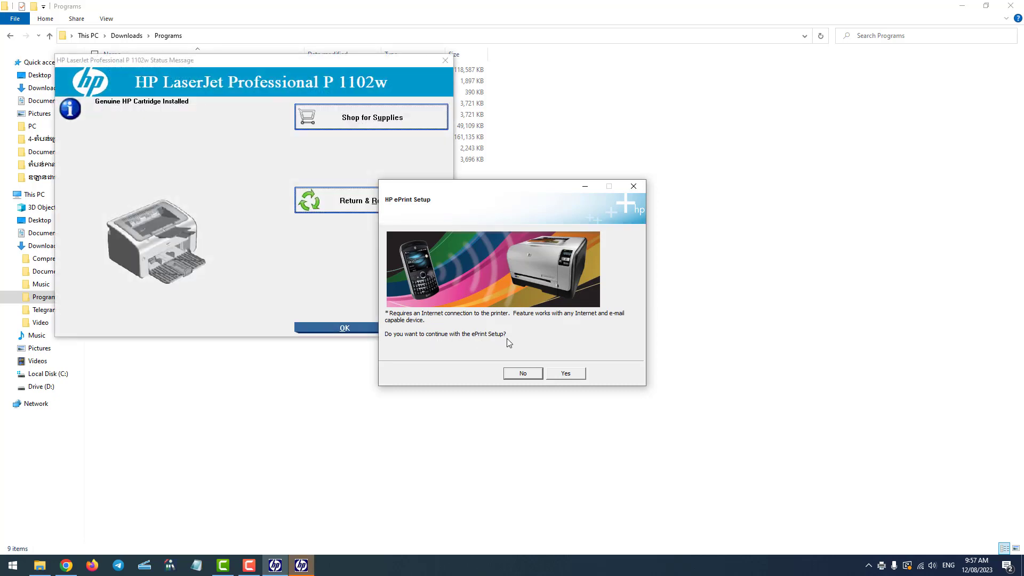
left_click(521, 373)
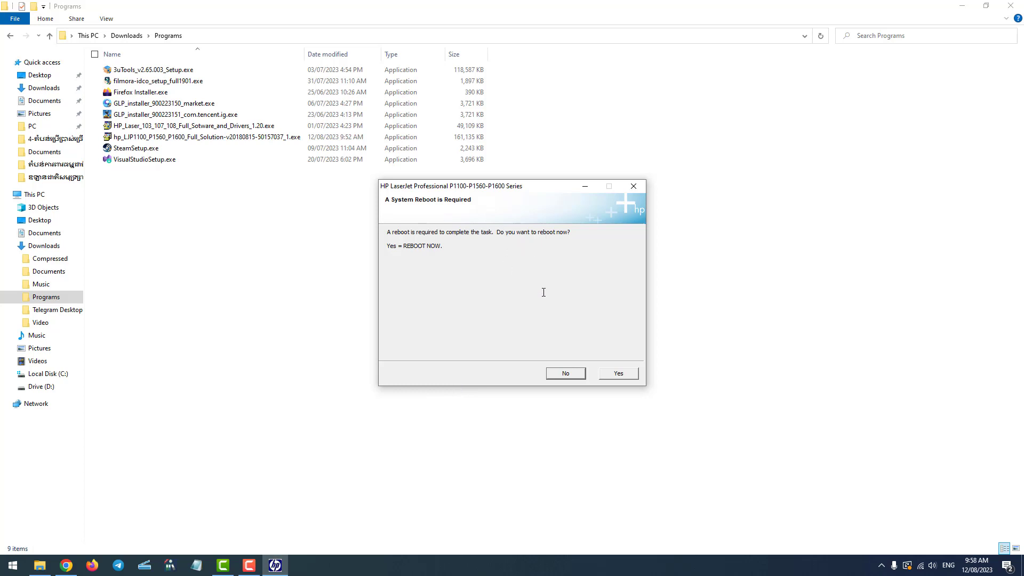
left_click(618, 373)
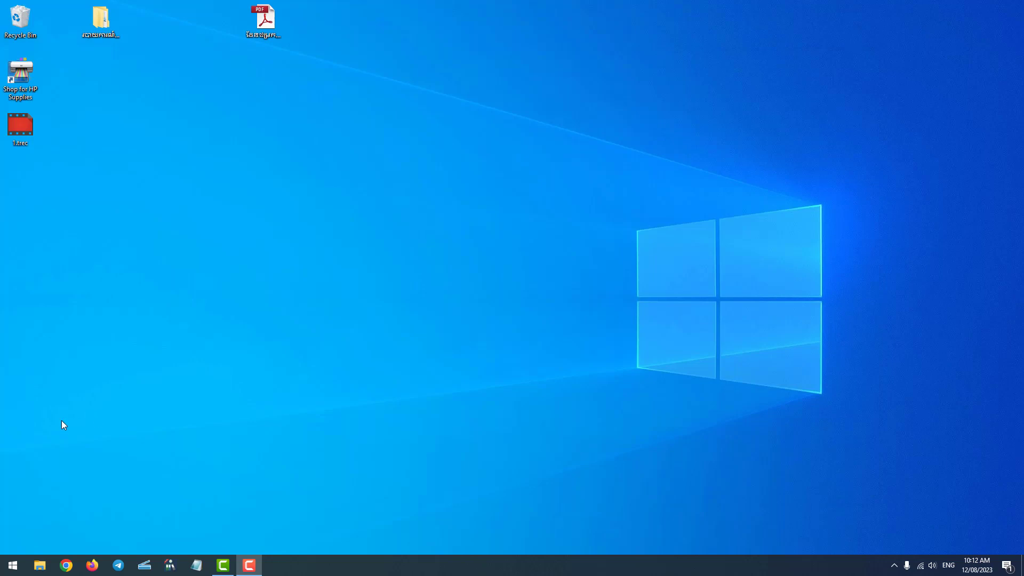
Open Devices and Printers under Hardware and Sound in the Control Panel.
left_click(10, 568)
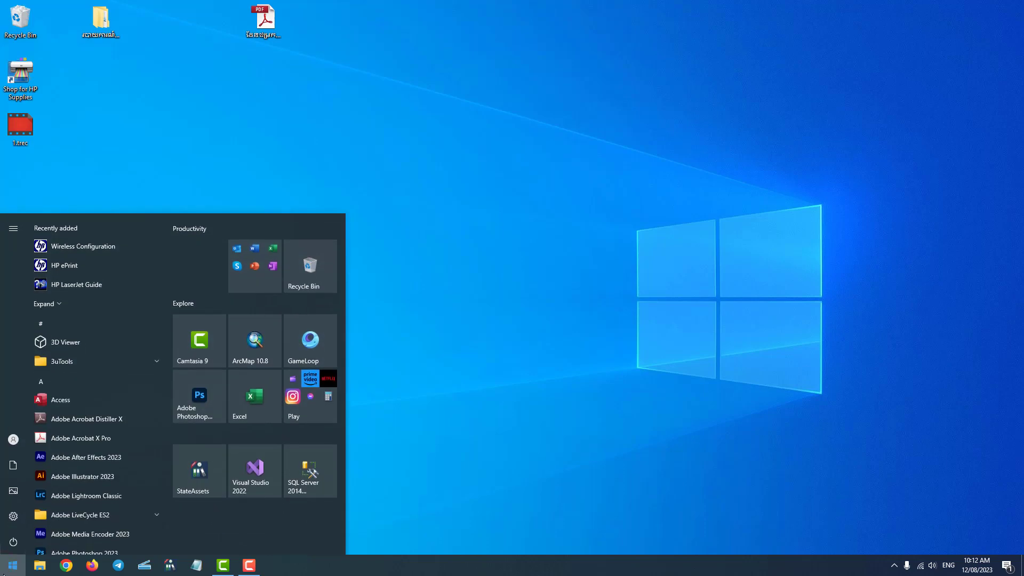
type("ont")
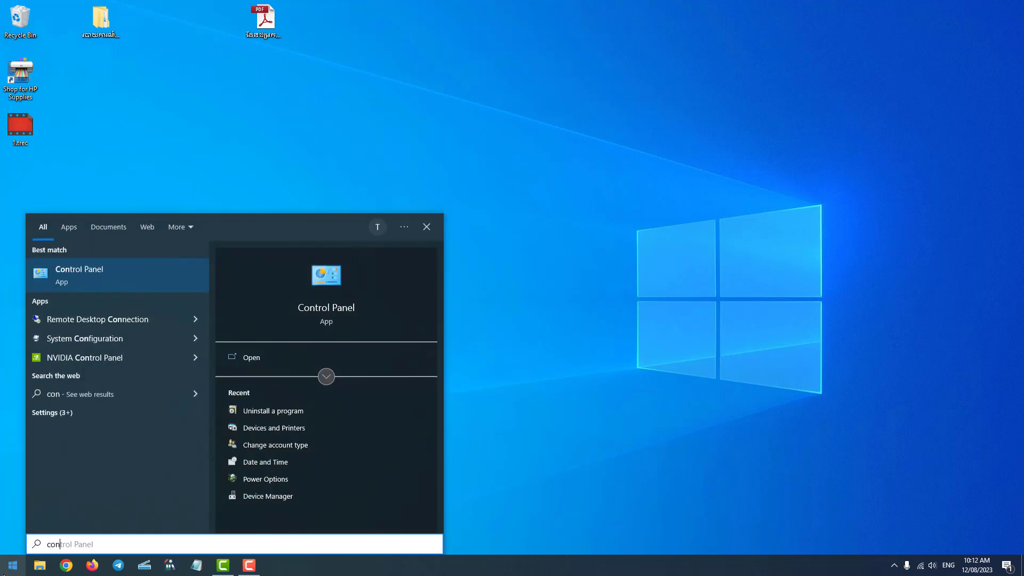
left_click(83, 279)
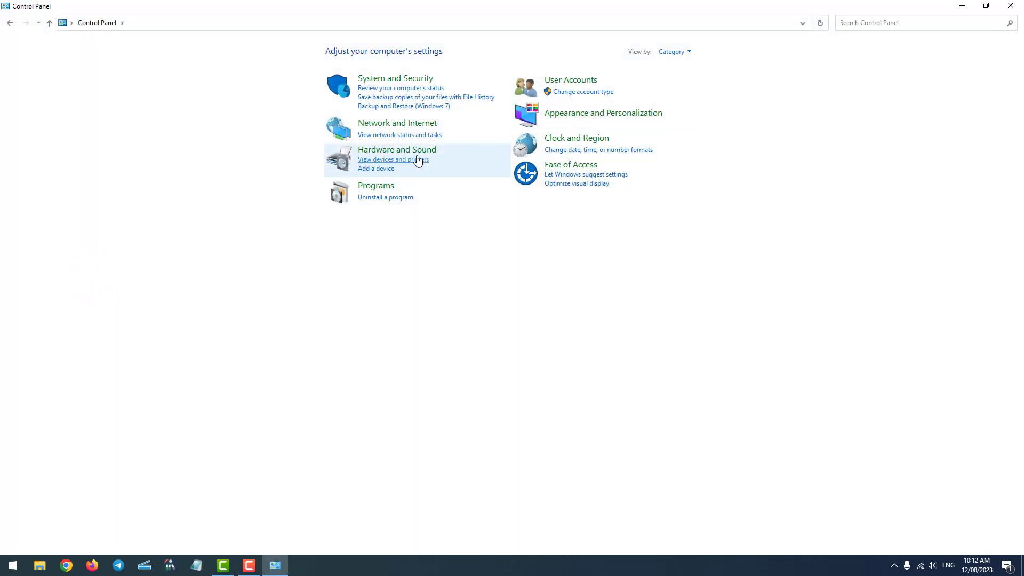
left_click(386, 154)
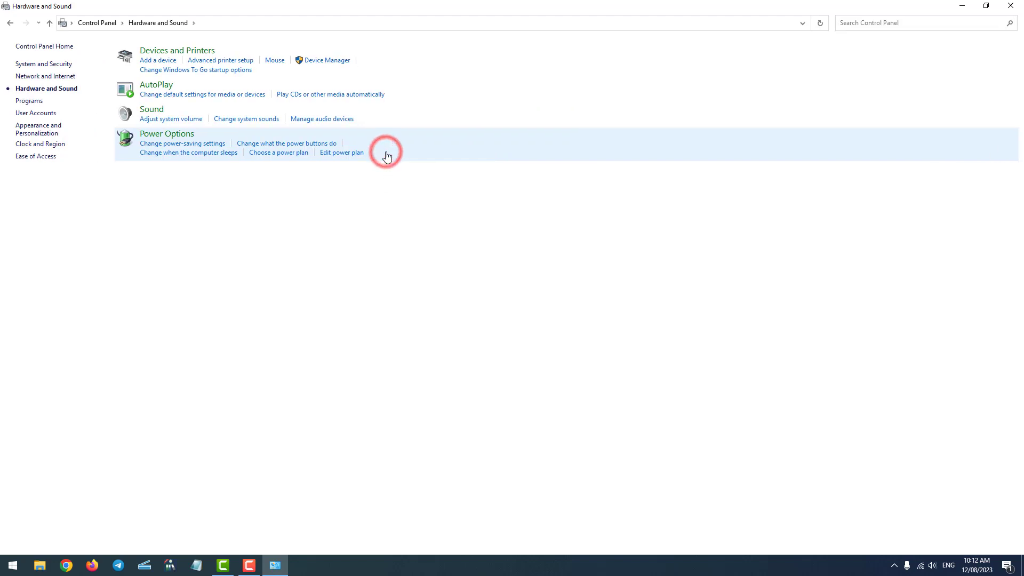
left_click(192, 53)
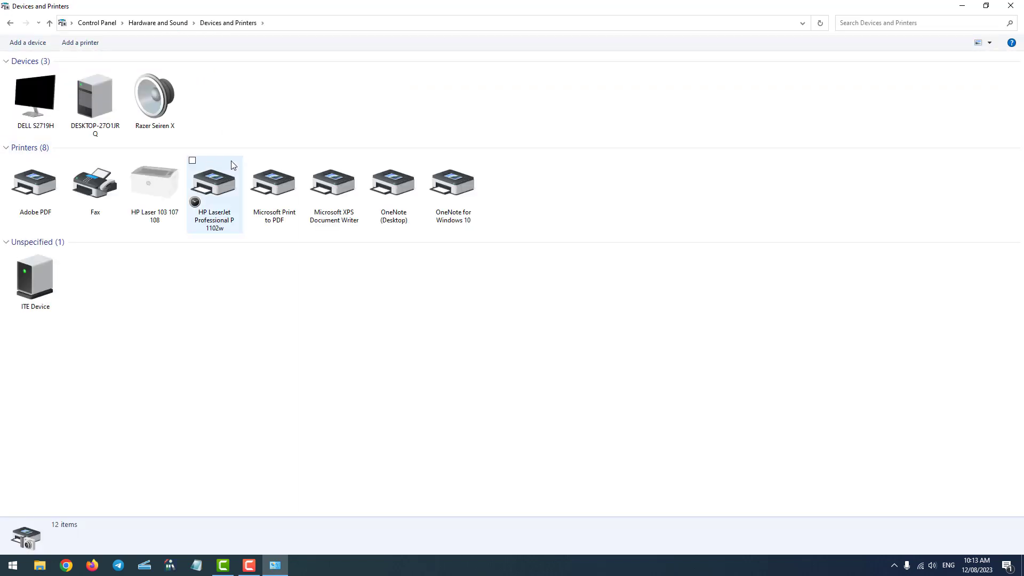
Set the paper size to A4 in the HP LaserJet Professional P 1102w printing preferences.
right_click(221, 194)
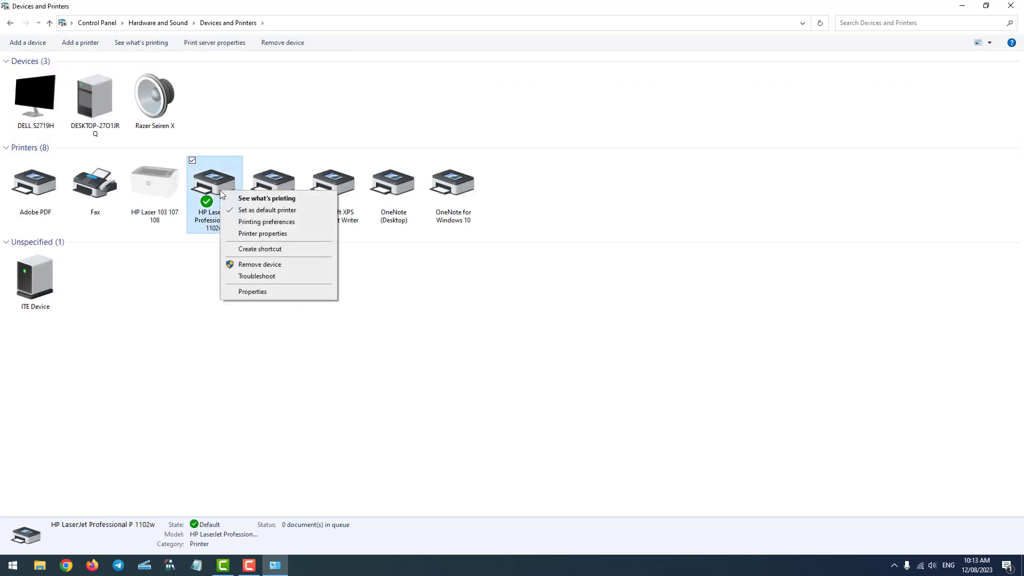
left_click(238, 223)
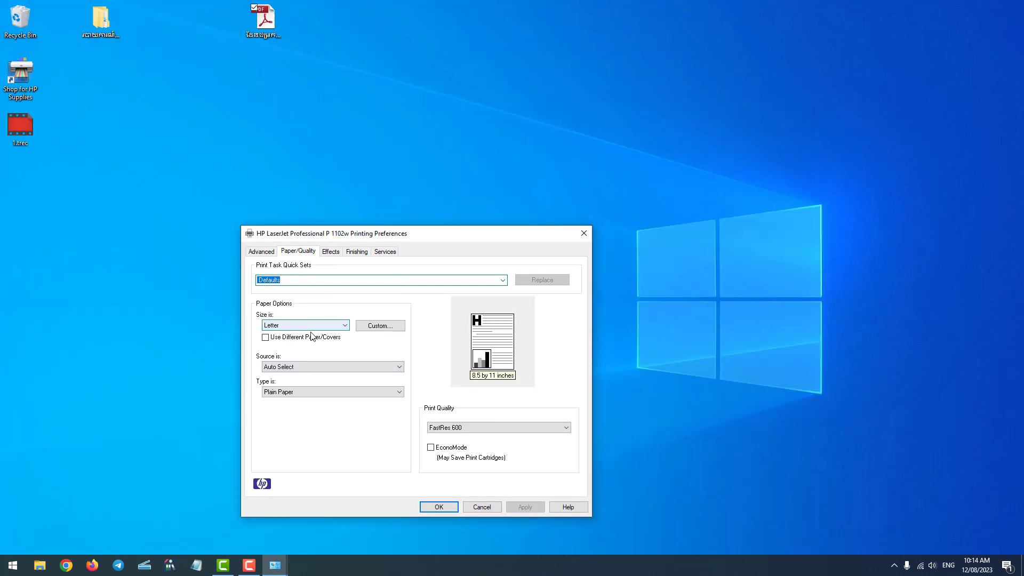
left_click(312, 326)
left_click(297, 348)
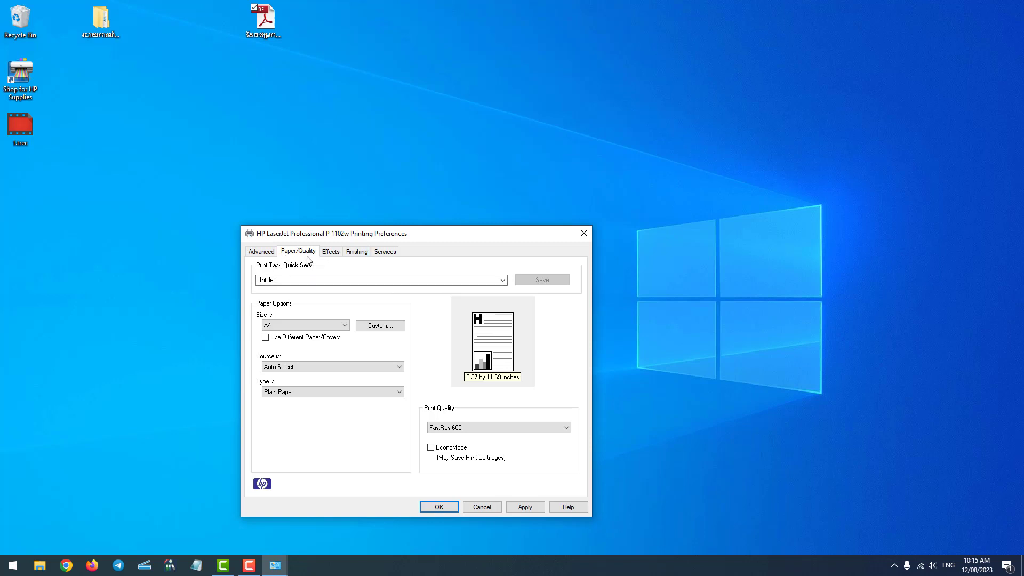
Examine the copies and printer feature options and the available paper sizes in the printing preferences, keeping A4 selected.
left_click(264, 252)
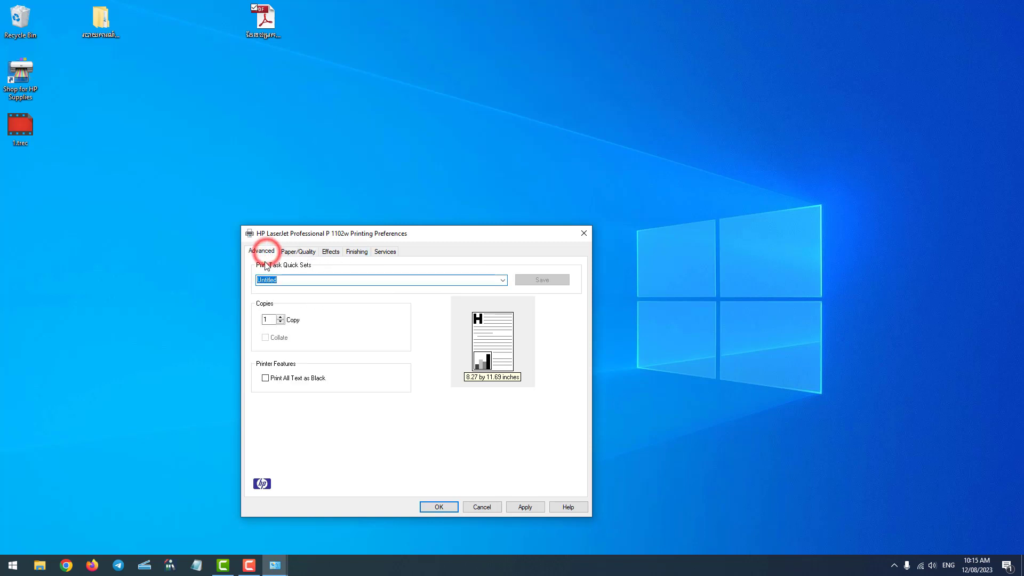
left_click_drag(371, 239, 443, 153)
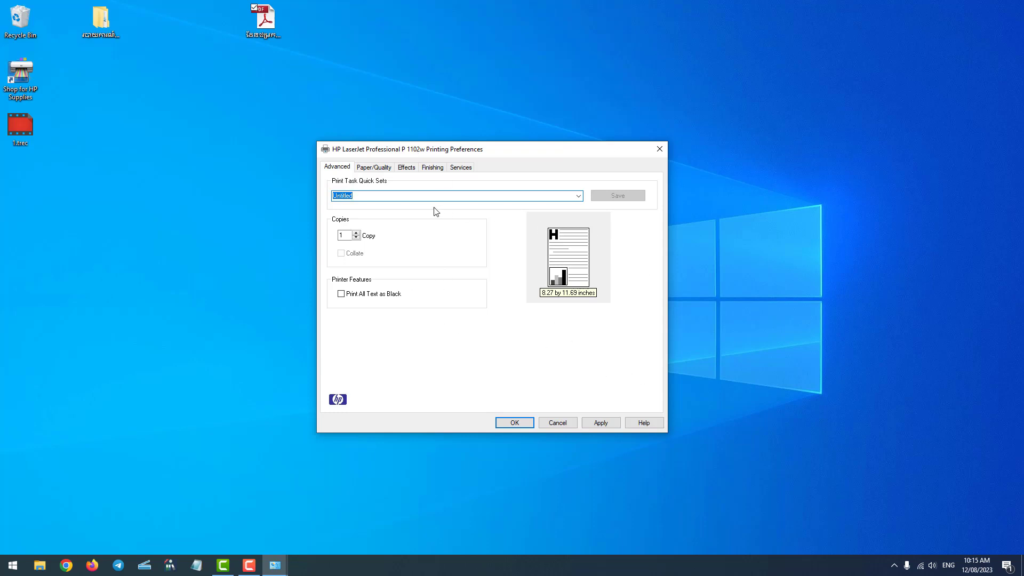
left_click(373, 167)
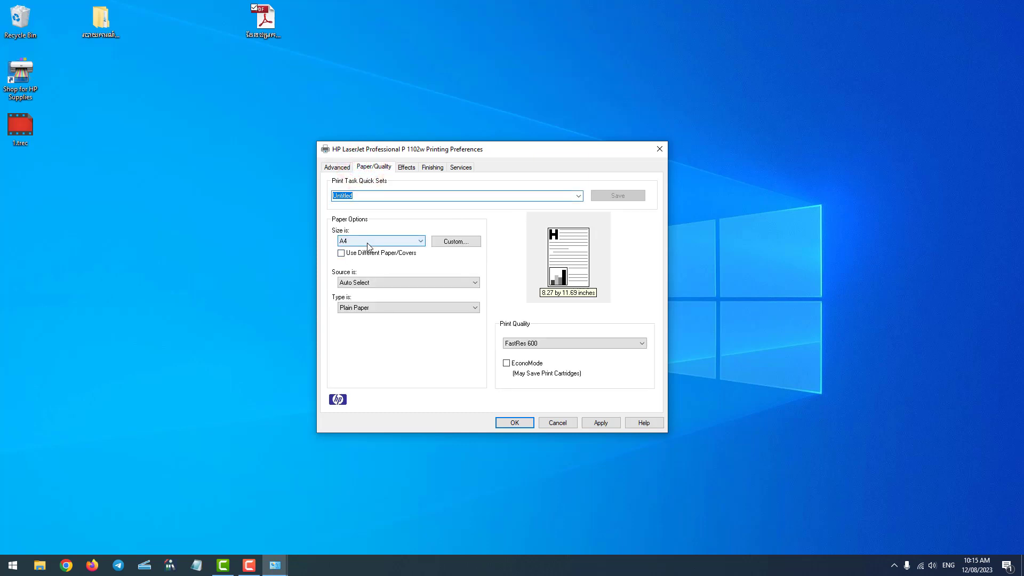
left_click(337, 166)
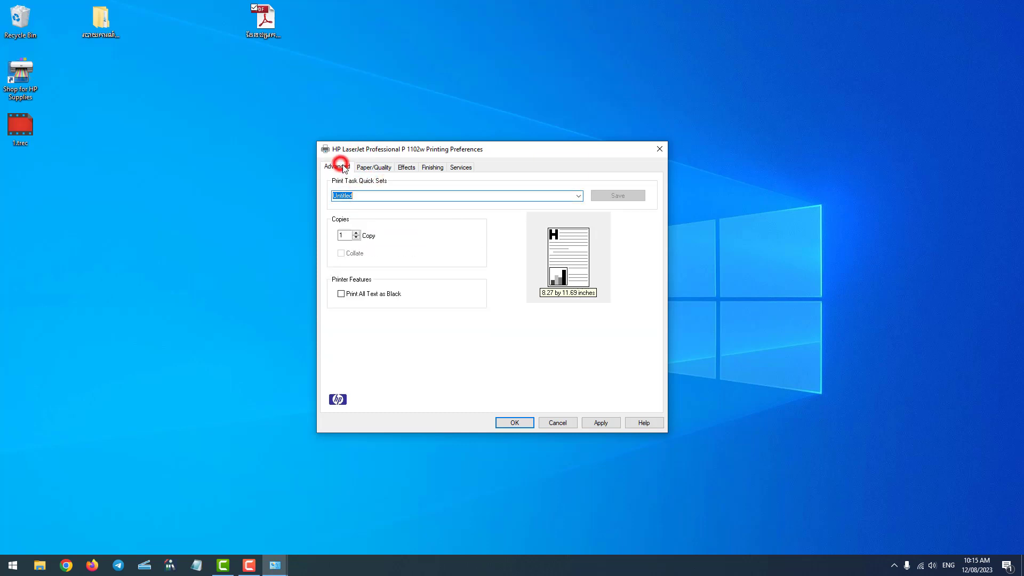
left_click(376, 168)
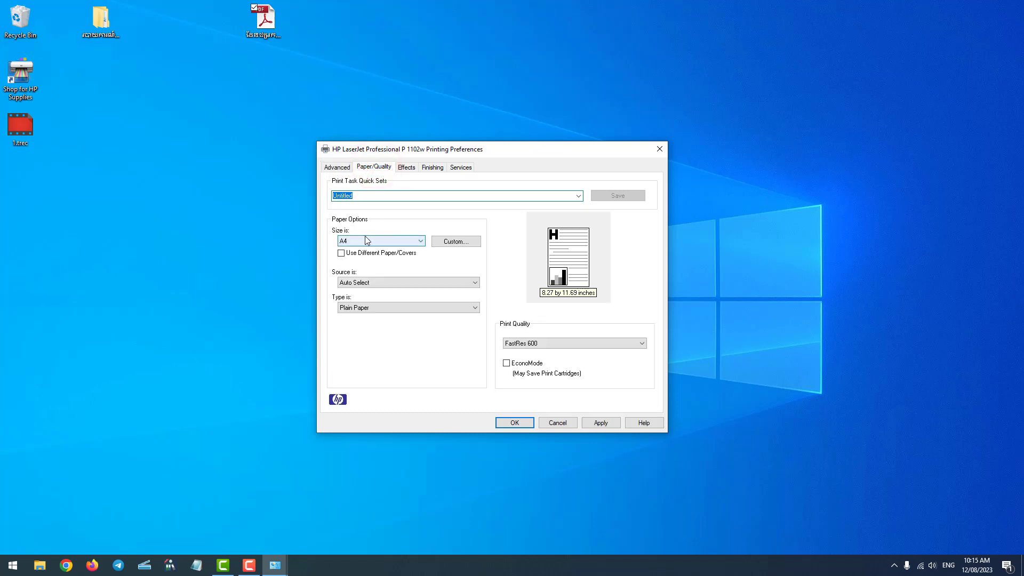
left_click(354, 242)
left_click(388, 208)
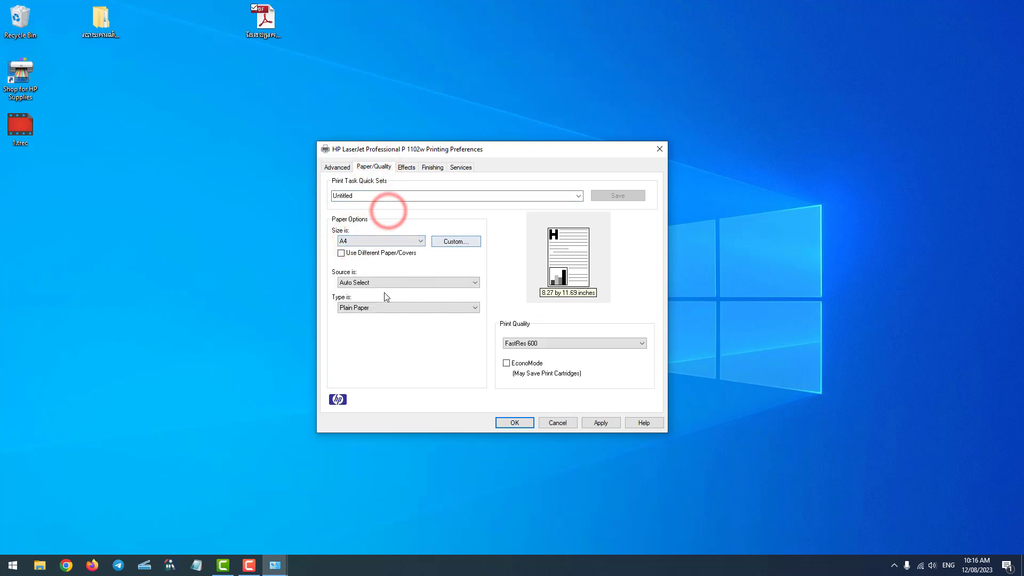
left_click(362, 240)
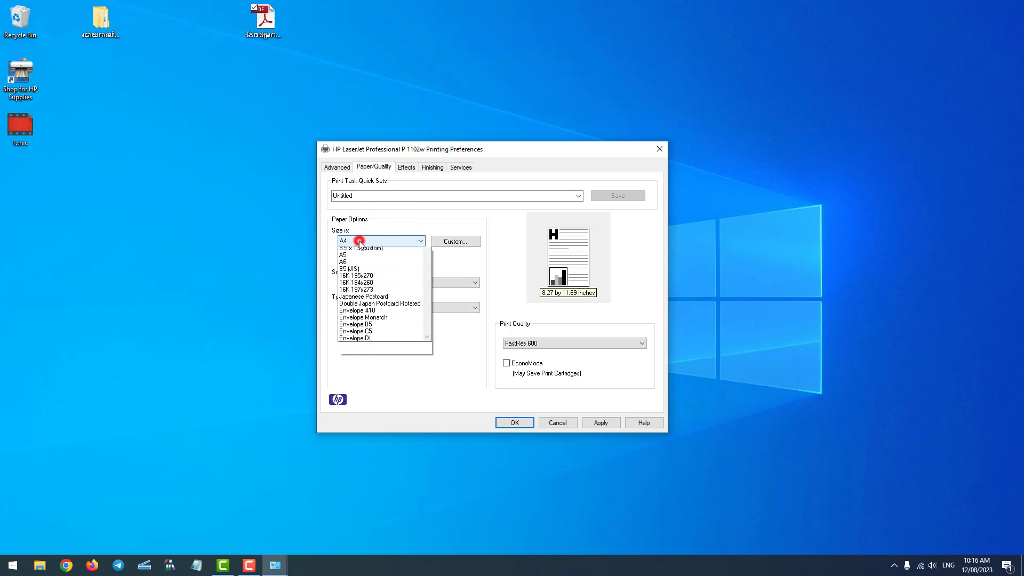
left_click(354, 264)
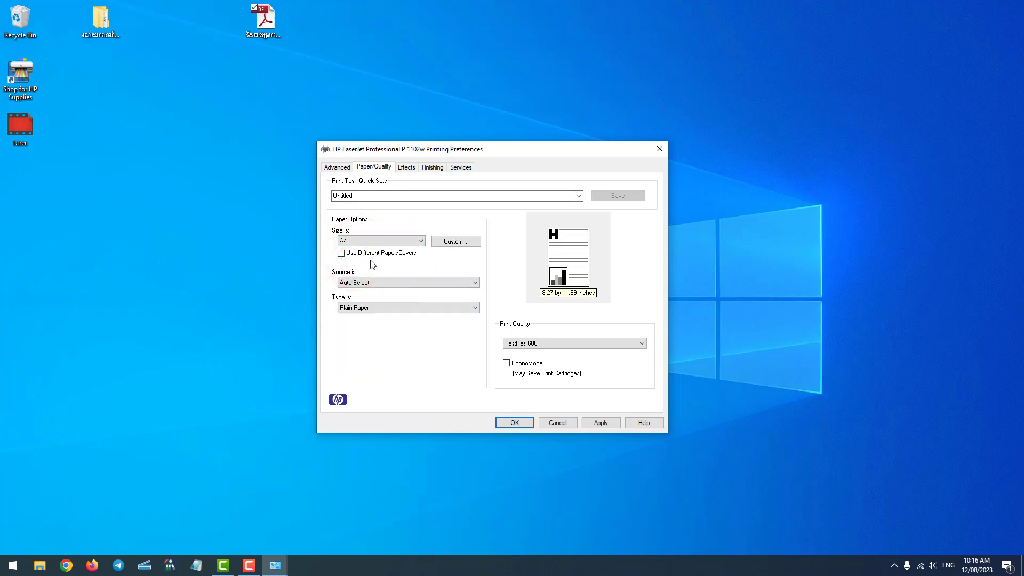
Review the effects, finishing and services options, and apply the printing preferences.
left_click(406, 167)
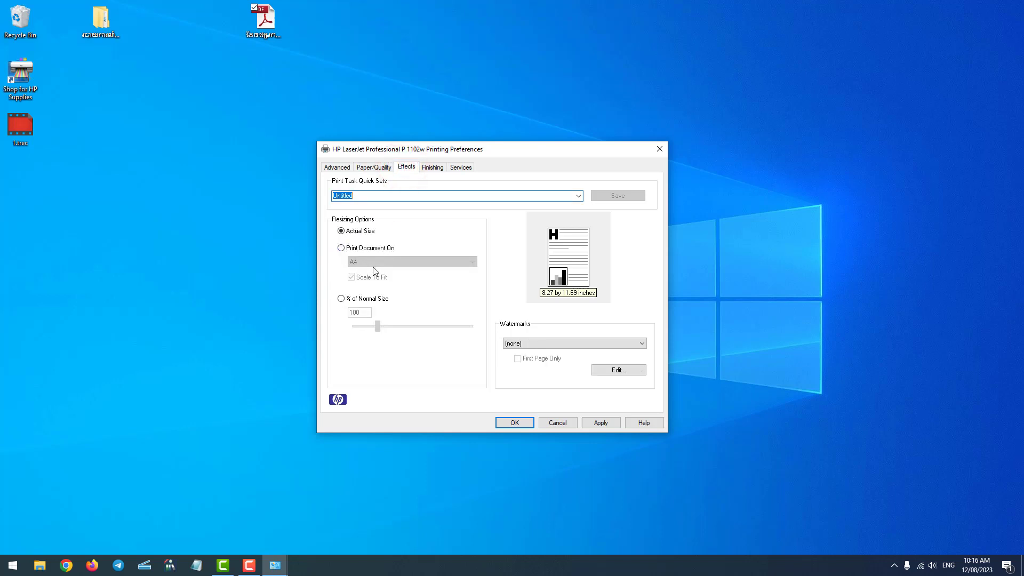
left_click(427, 168)
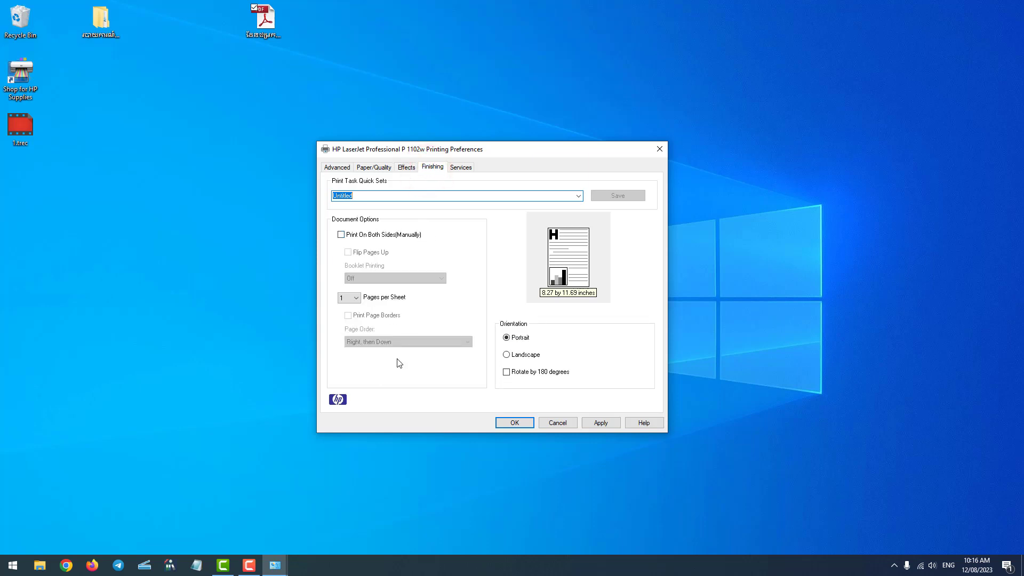
left_click(459, 167)
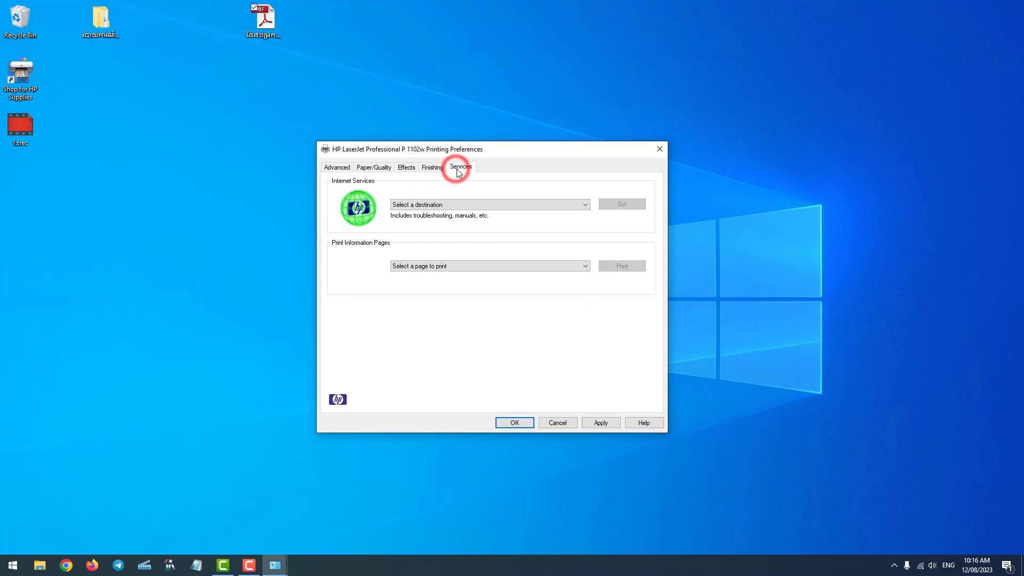
left_click(406, 167)
left_click(377, 168)
left_click(337, 167)
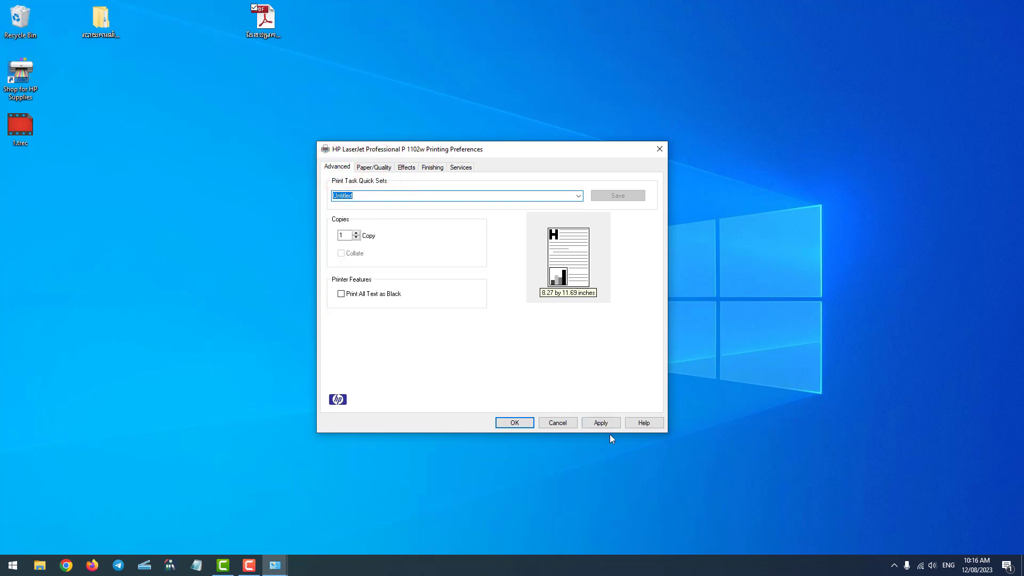
left_click(603, 422)
left_click(514, 421)
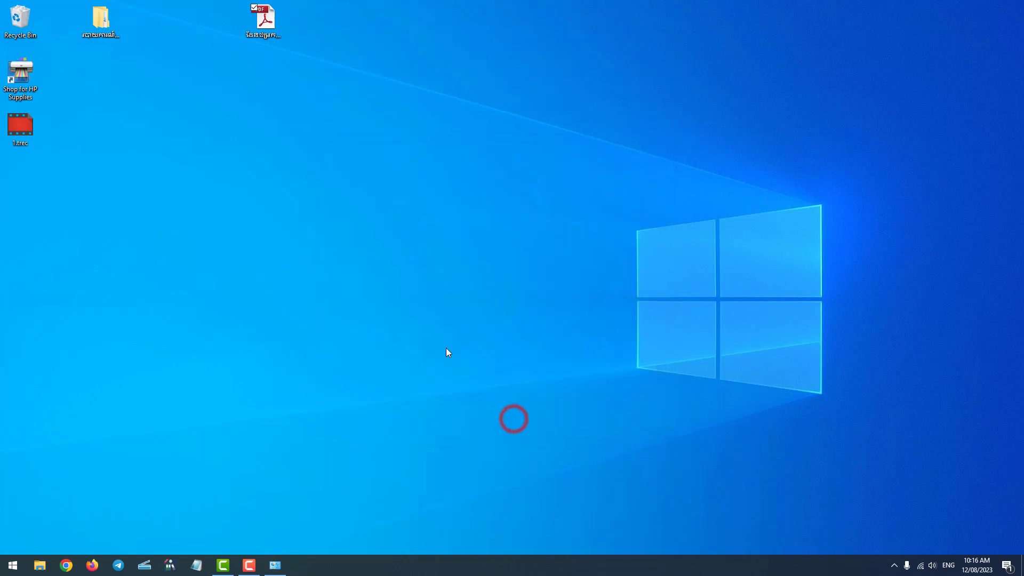
Open the HP LaserJet Professional P 1102w printer properties and review the sharing, ports and advanced settings.
left_click(274, 564)
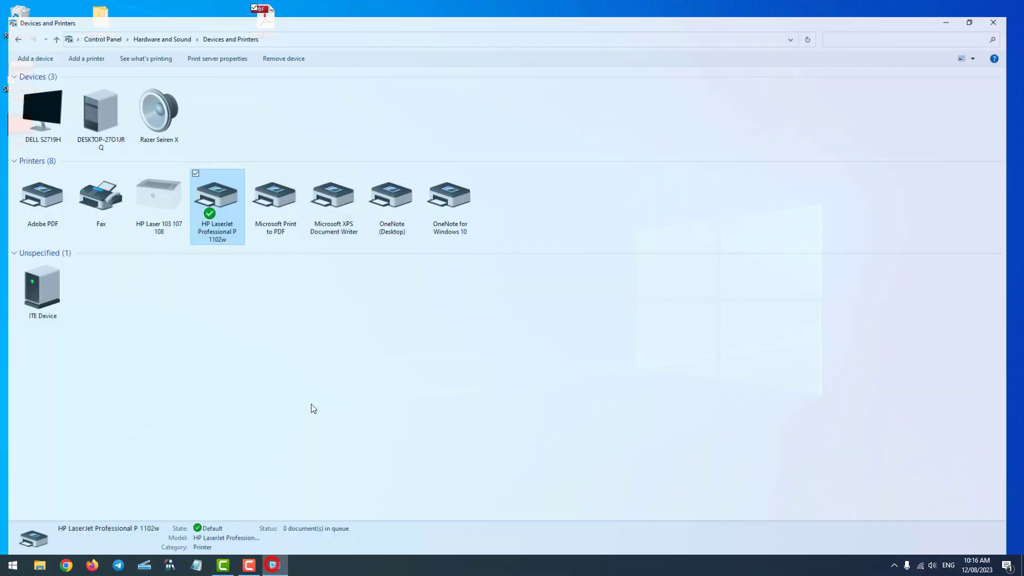
right_click(224, 207)
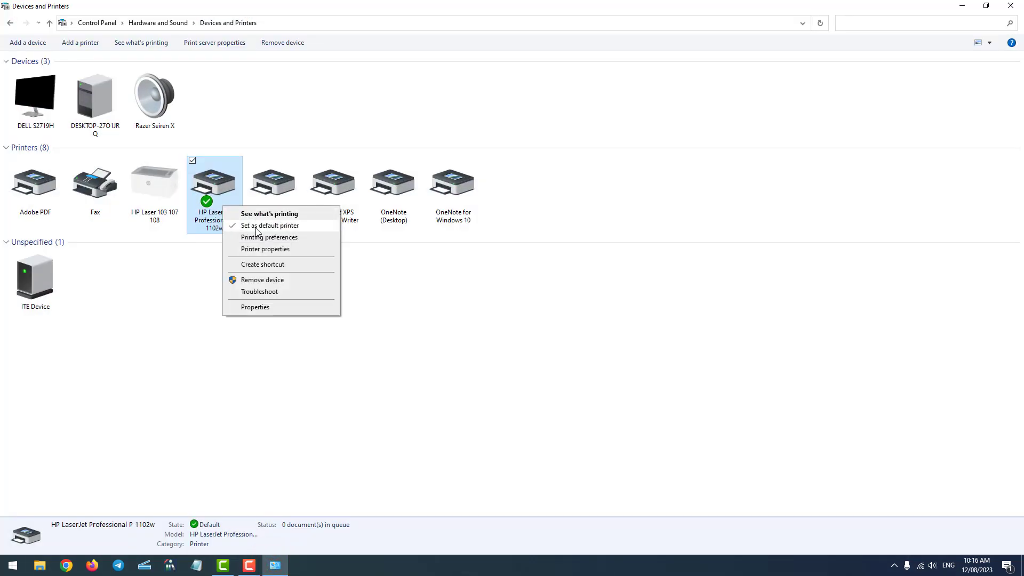
left_click(255, 250)
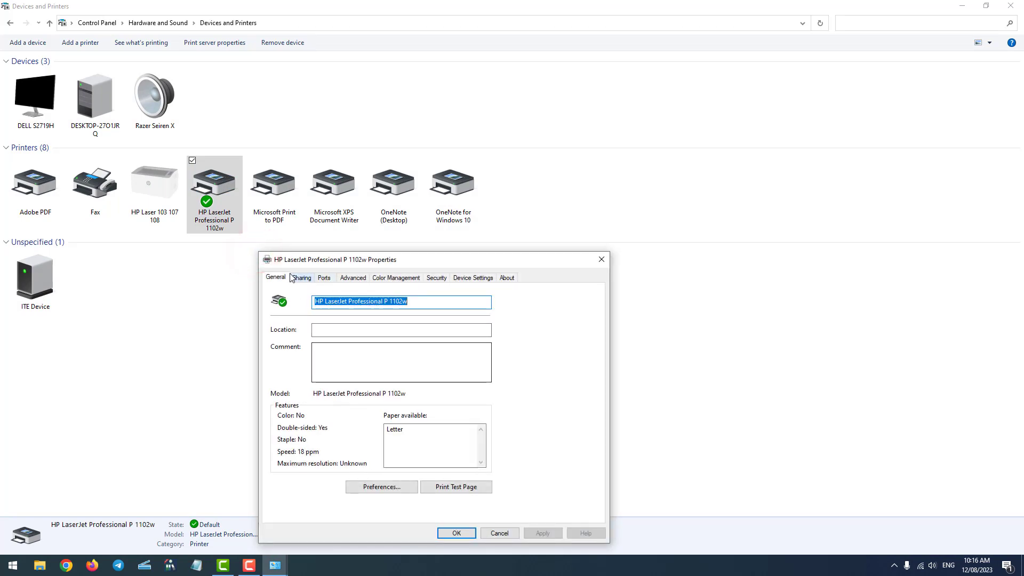
left_click(301, 278)
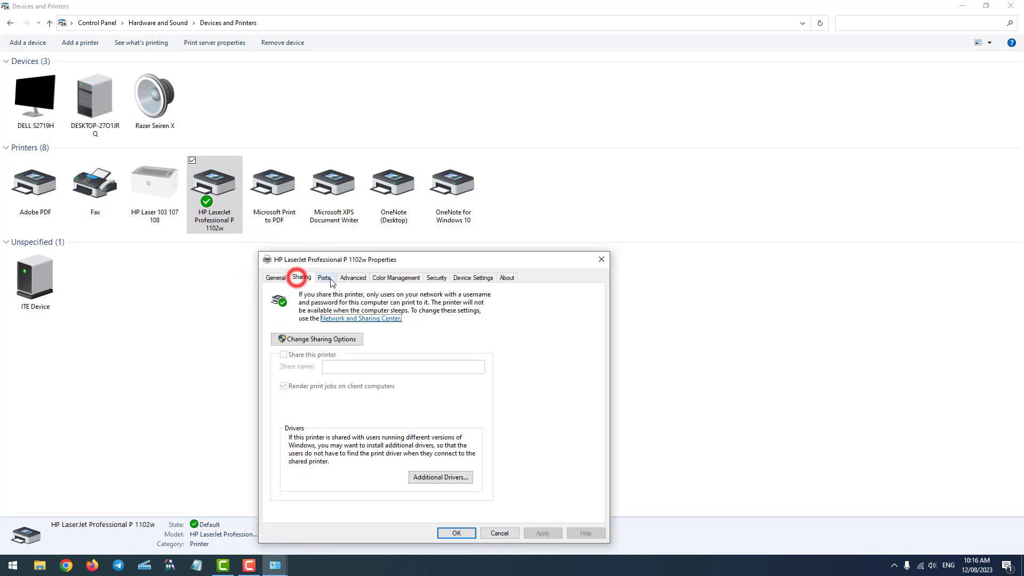
left_click(329, 279)
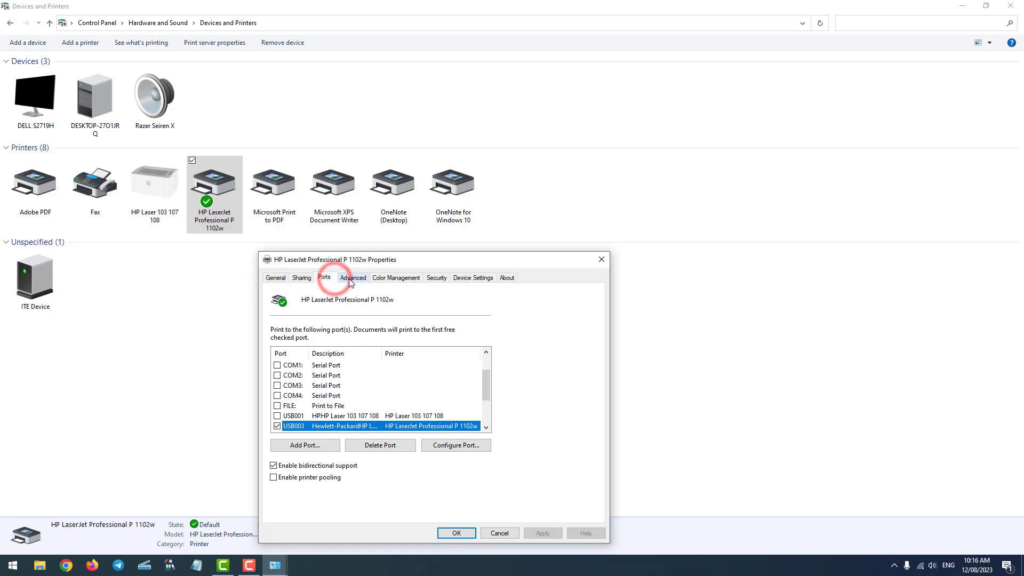
left_click(352, 280)
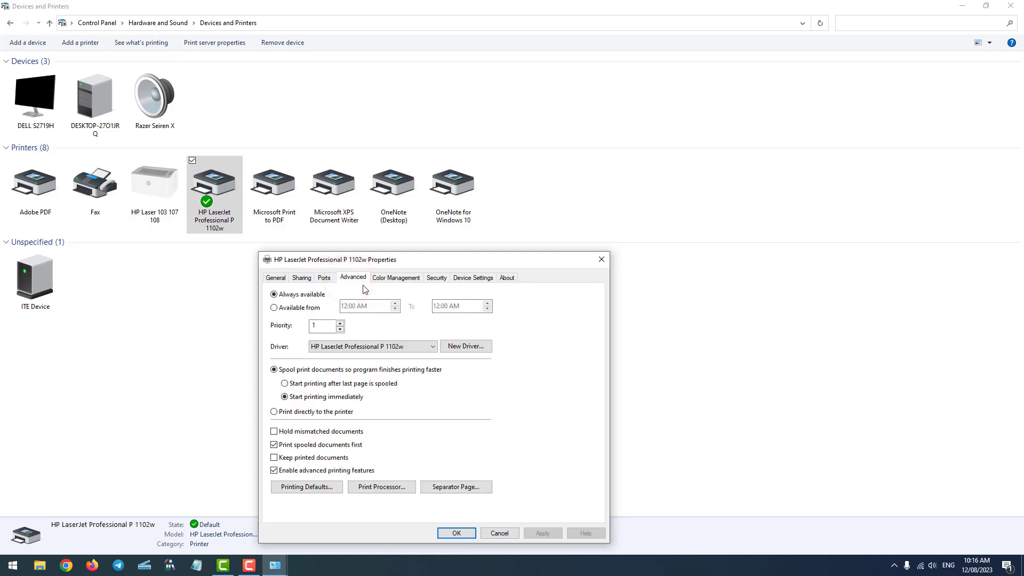
Set the paper size to A4 in the printer's printing defaults, check the remaining default options and apply the change.
left_click(305, 486)
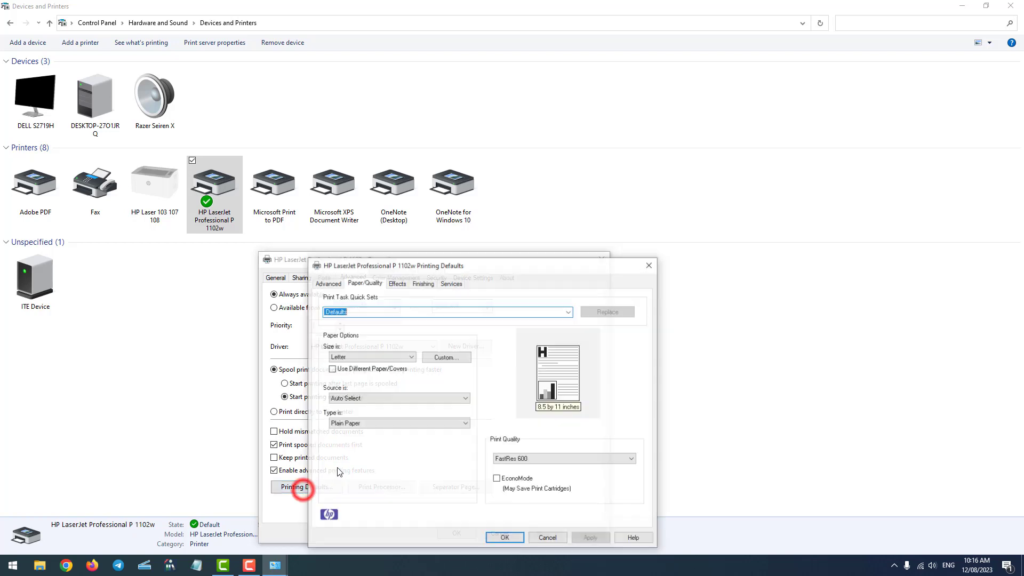
left_click(353, 357)
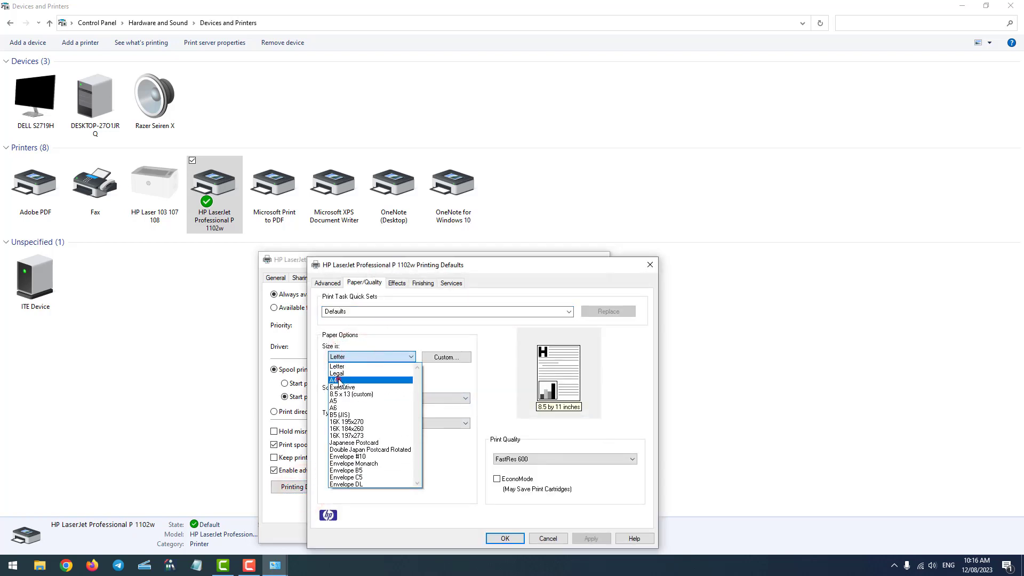
left_click(338, 379)
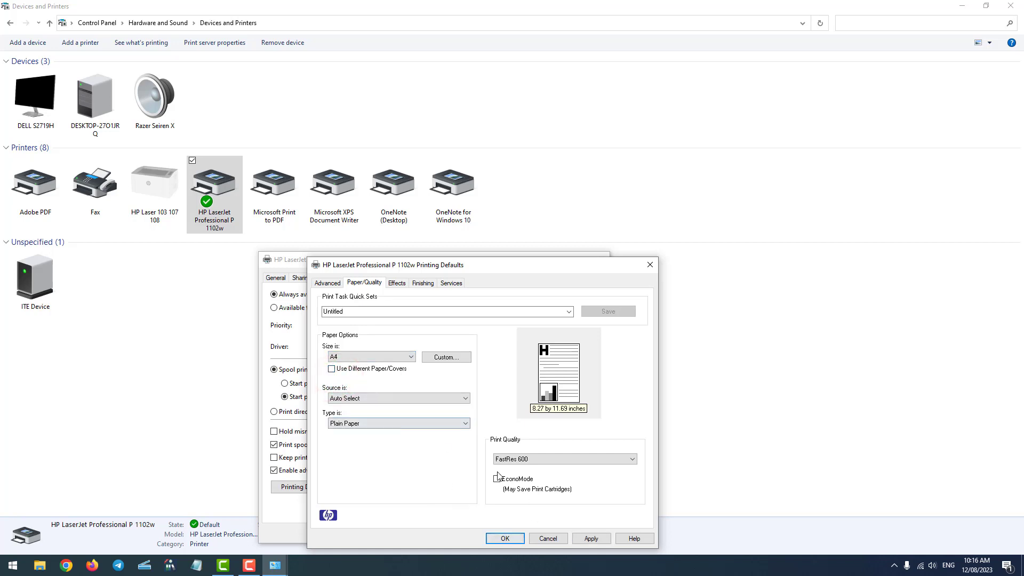
left_click(401, 285)
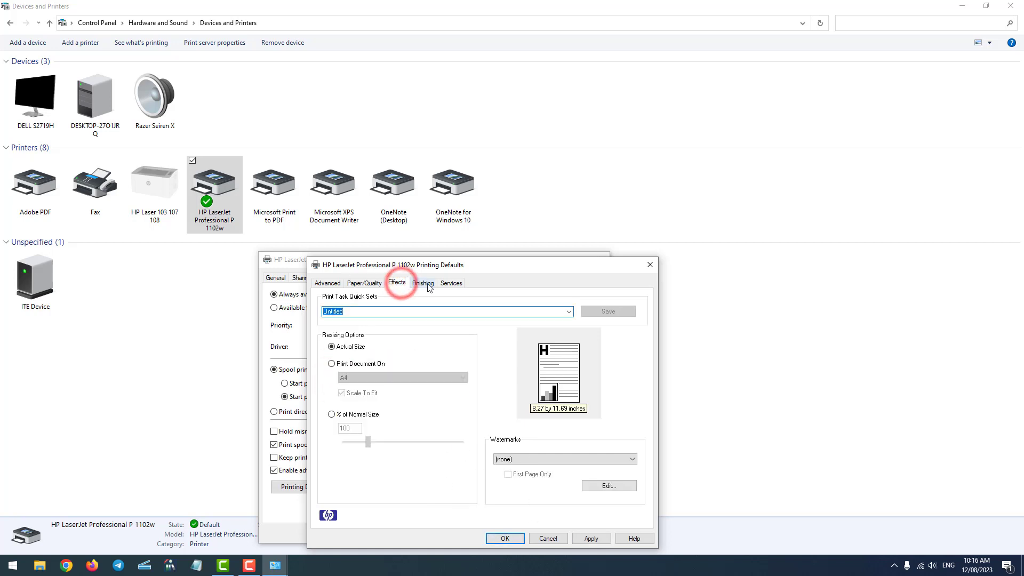
left_click(424, 283)
left_click(450, 286)
left_click(348, 283)
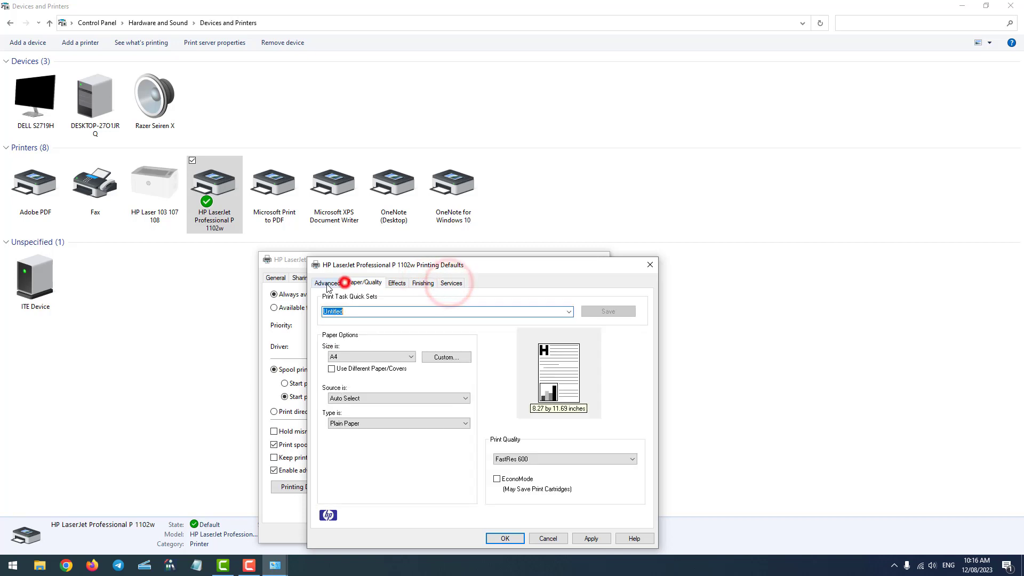
left_click(327, 283)
left_click(591, 537)
left_click(506, 538)
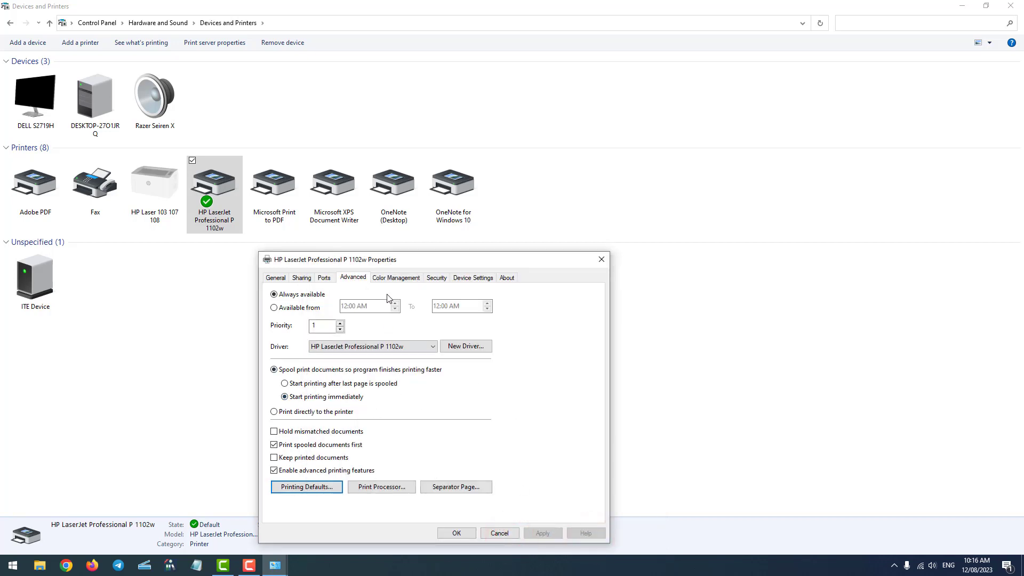
Review the printer's color management, security, device settings and driver information, returning to the general properties.
left_click(388, 278)
left_click(441, 277)
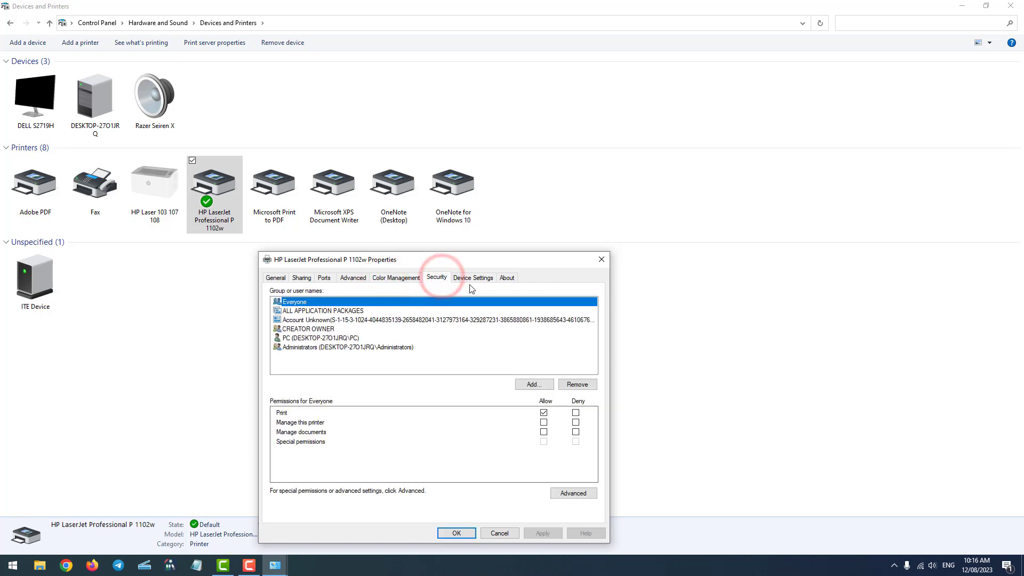
left_click(472, 278)
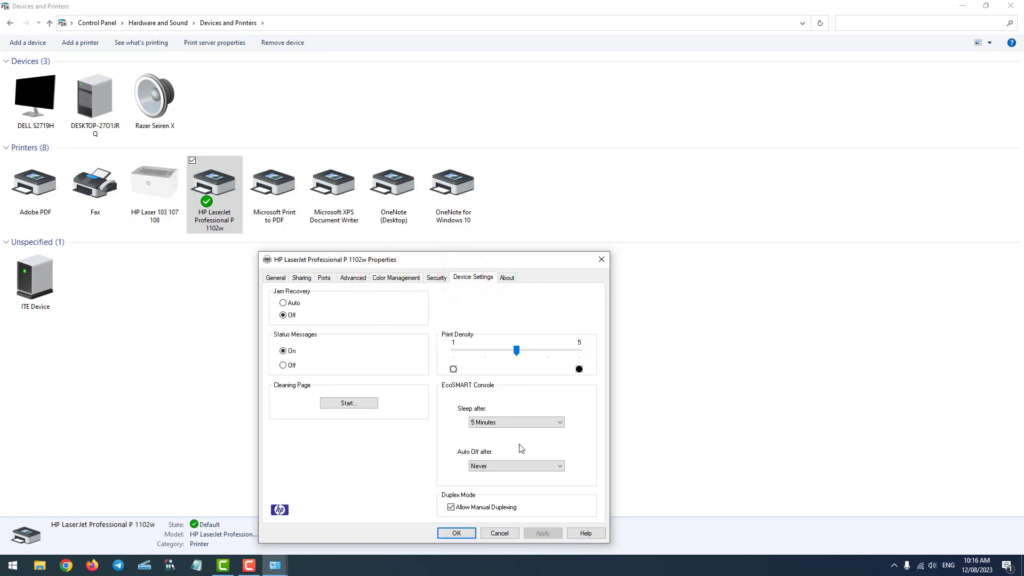
left_click(507, 278)
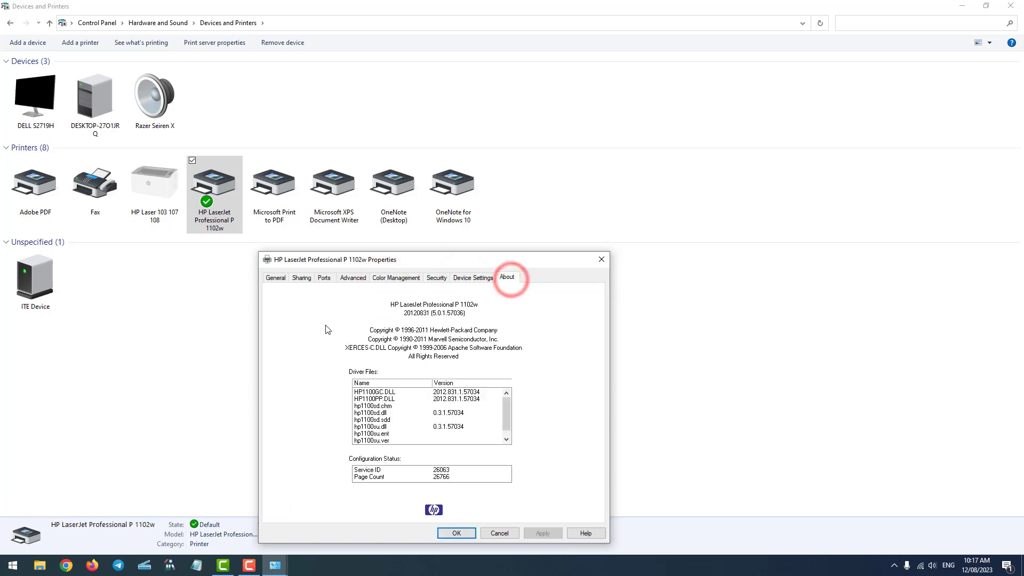
left_click(275, 277)
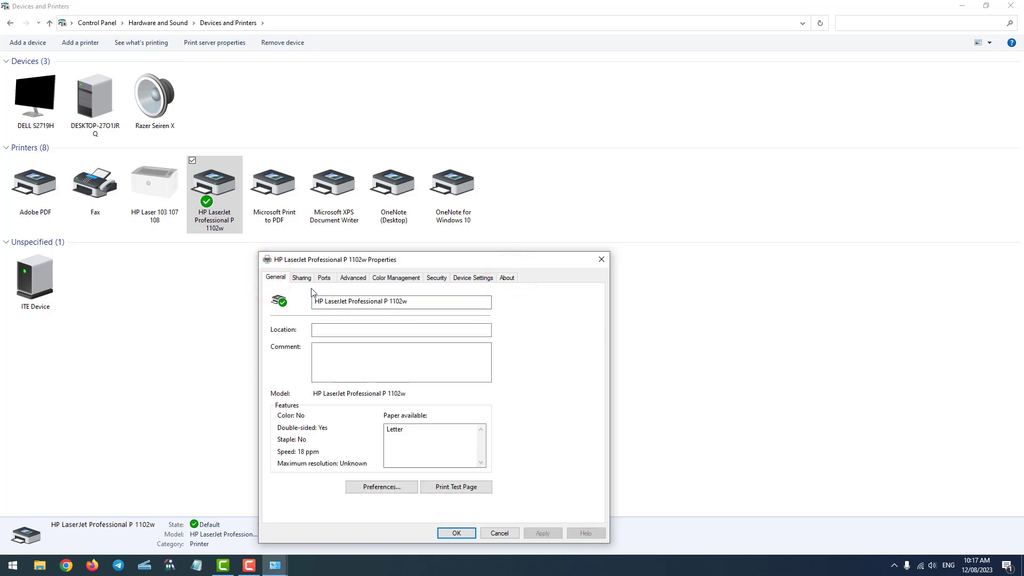
Open the printing preferences from the general printer properties and check the paper, advanced, effects, finishing and services options.
left_click(391, 487)
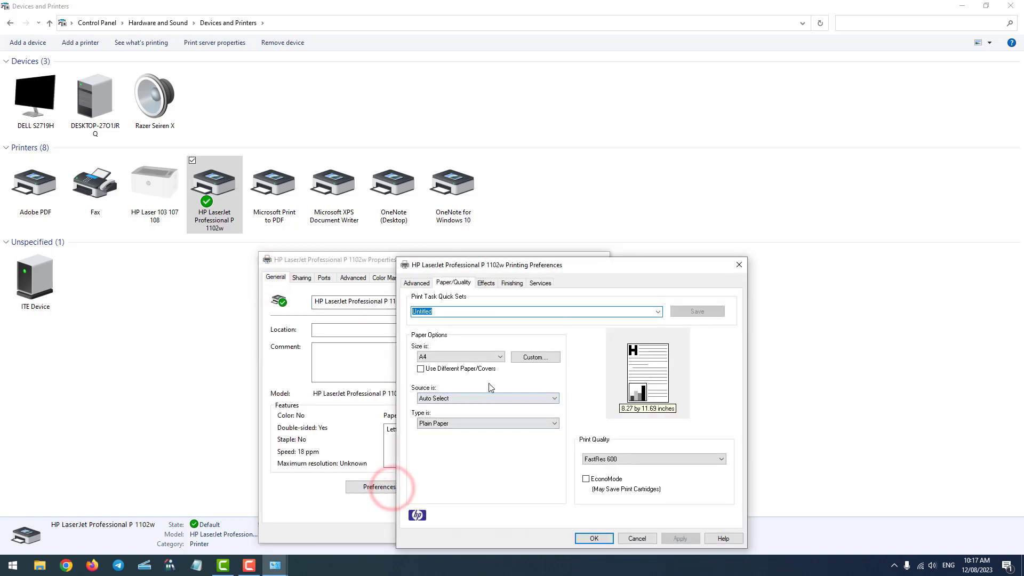
left_click(417, 283)
left_click(486, 283)
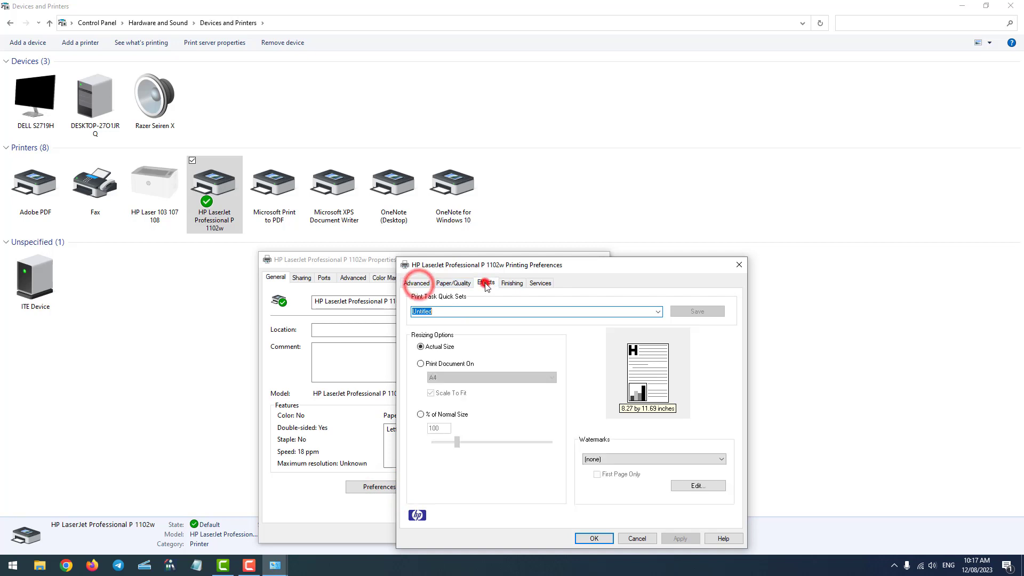
left_click(512, 282)
left_click(536, 283)
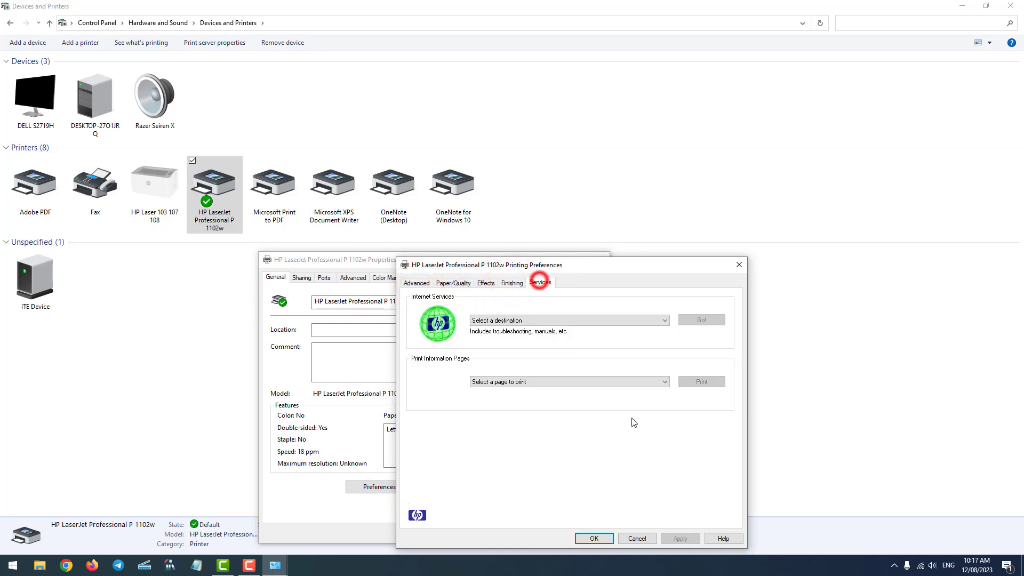
Accept the printing preferences, recheck the printer's ports, advanced settings and the paper size in its printing defaults, and close the printer properties.
left_click(590, 539)
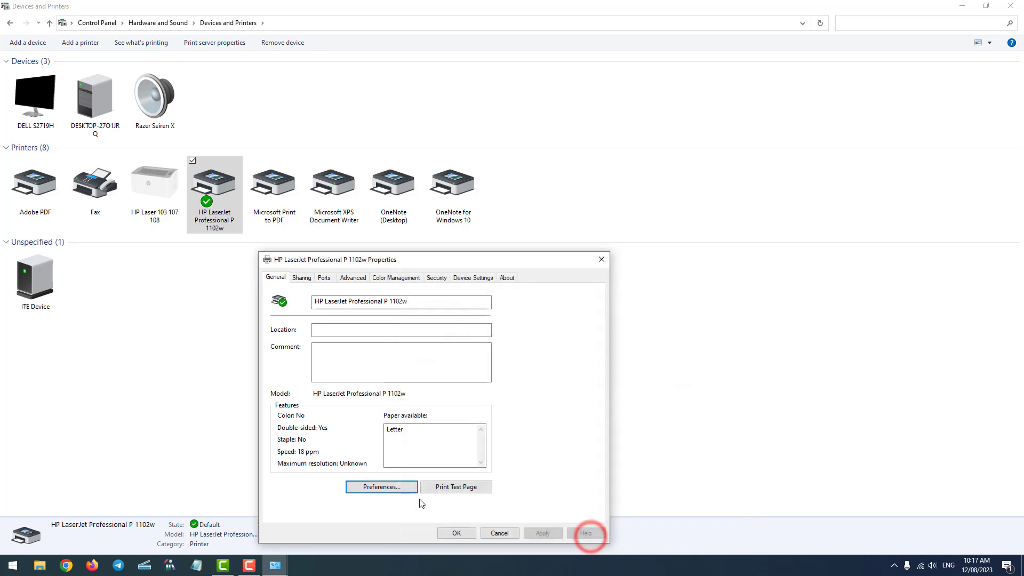
left_click(300, 277)
left_click(327, 278)
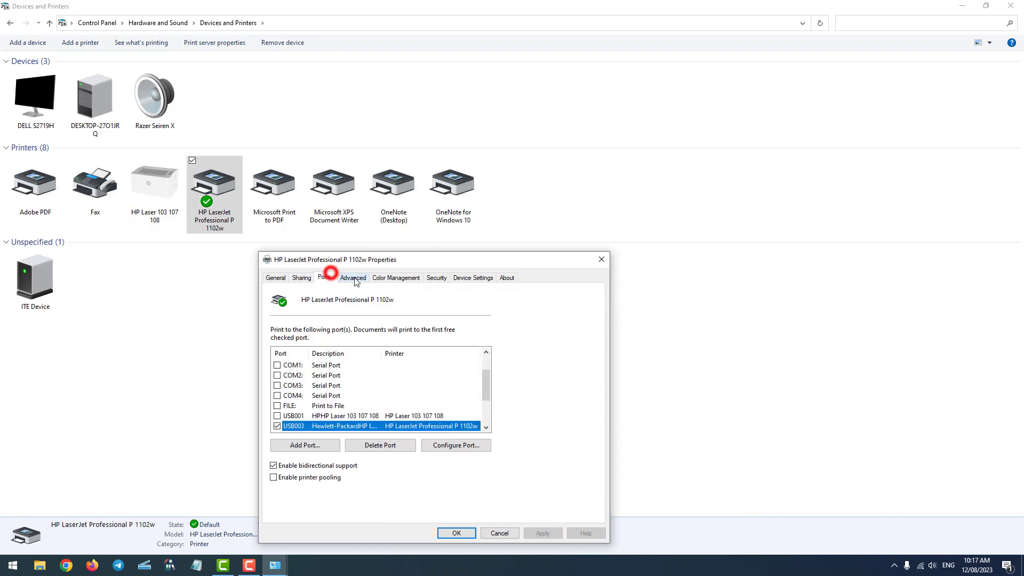
left_click(353, 278)
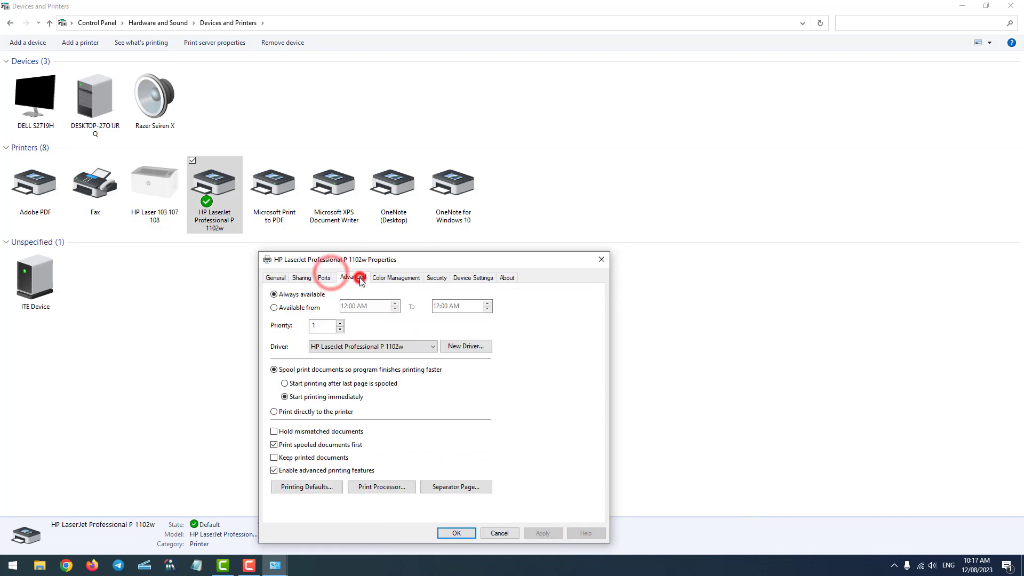
left_click(312, 486)
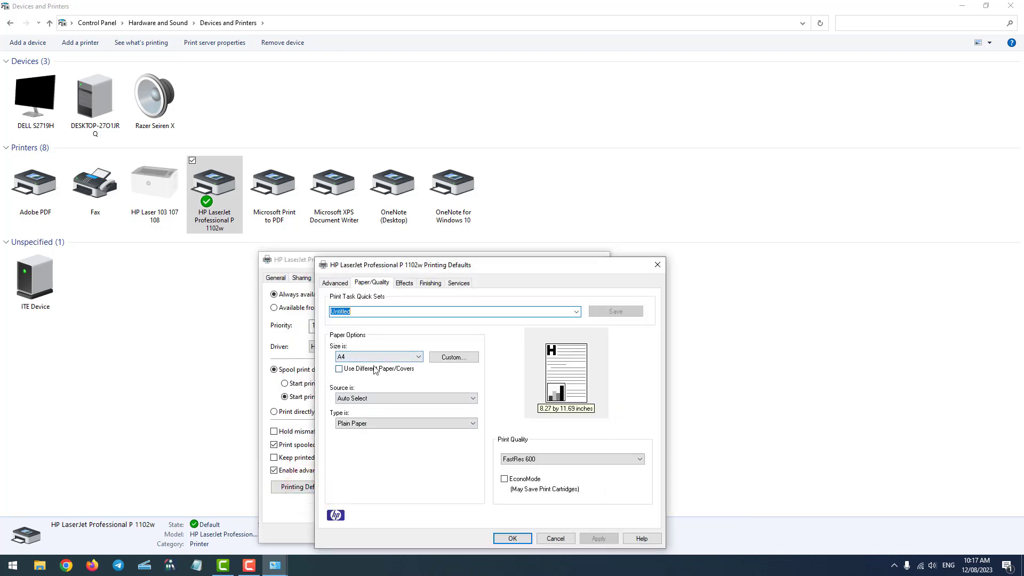
left_click(516, 542)
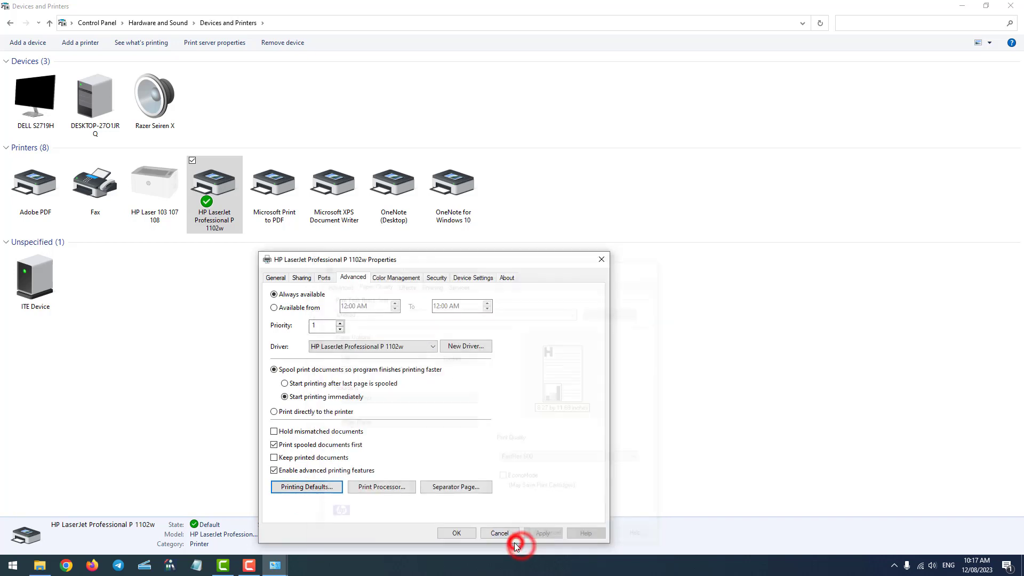
left_click(466, 535)
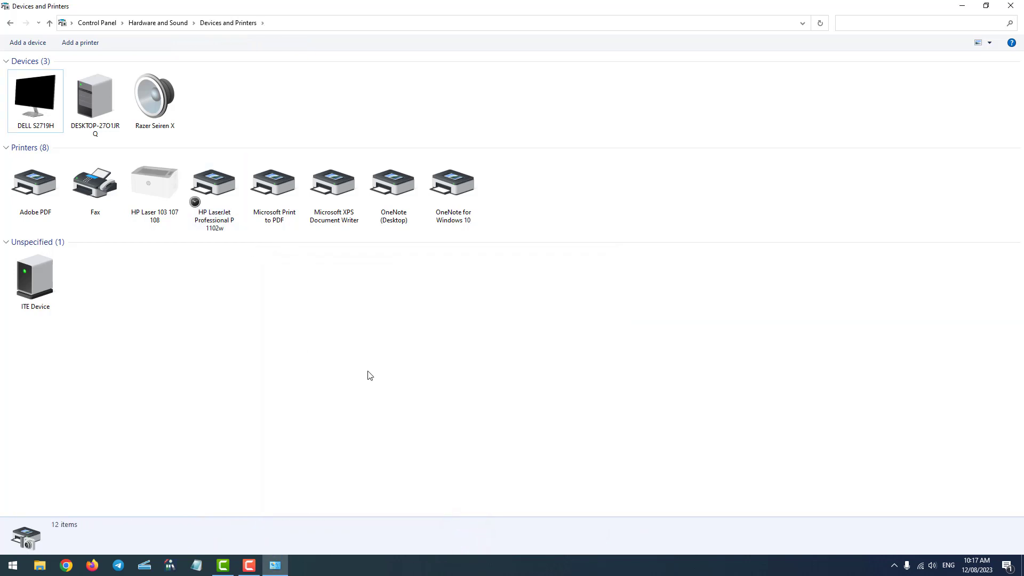